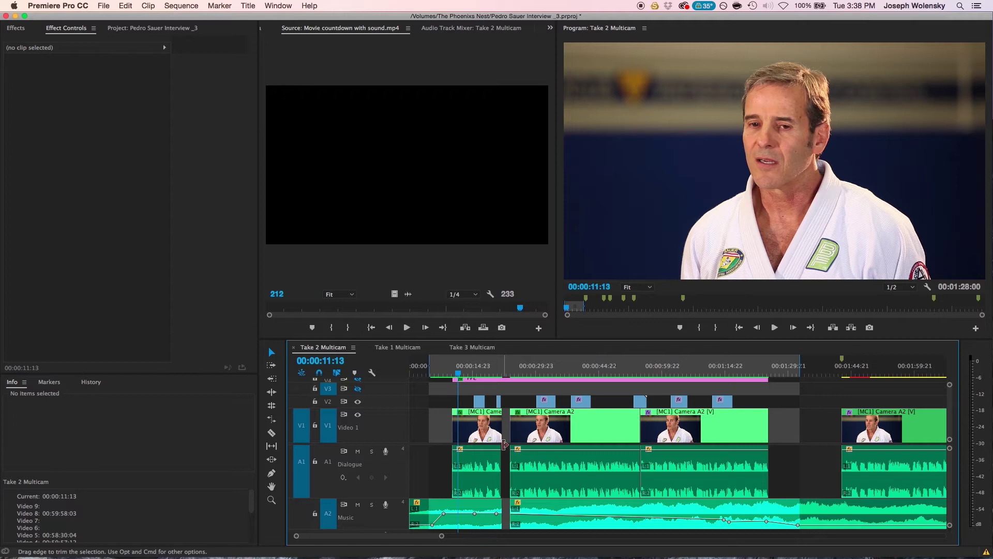
# Step: Show the Audio Track Mixer for the Take 2 Multicam sequence from the Window menu
pyautogui.click(277, 5)
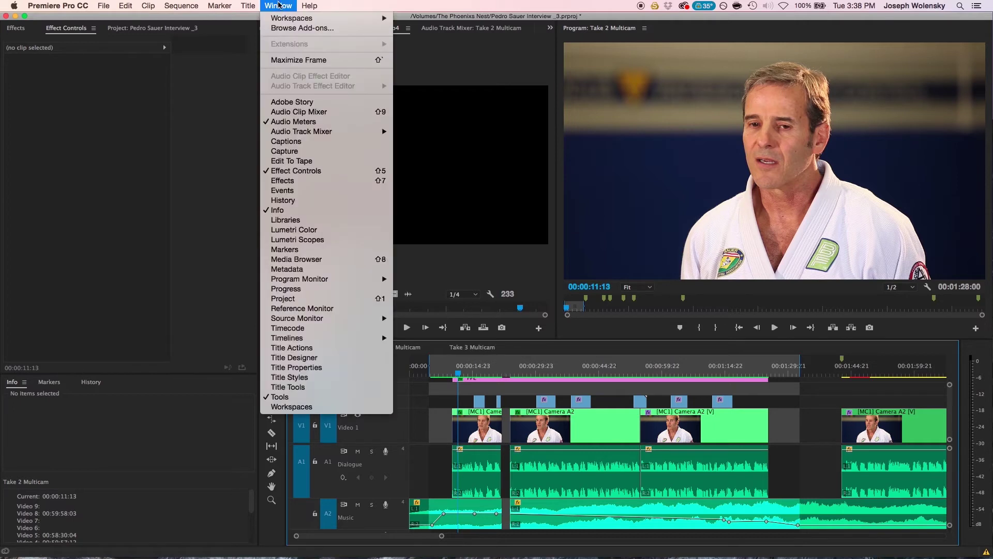
pyautogui.moveTo(291, 132)
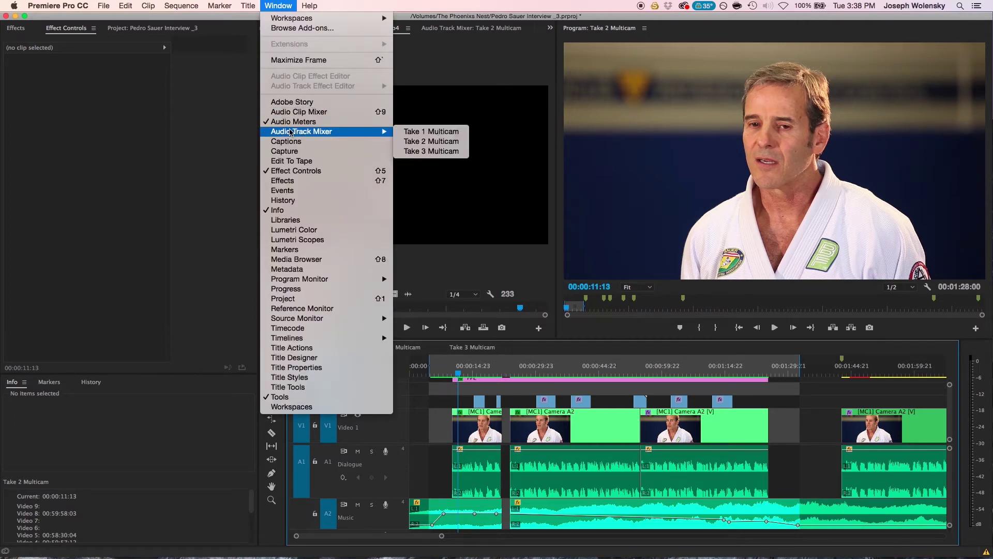
pyautogui.click(423, 142)
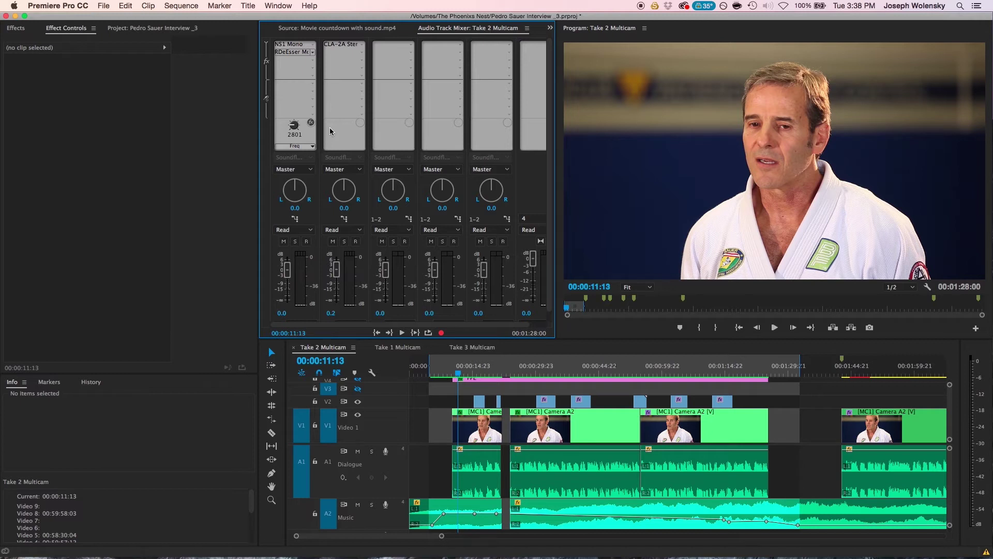
# Step: Play the sequence from the clip start and lower the A2 Music fader to -9.8 dB
pyautogui.press('space')
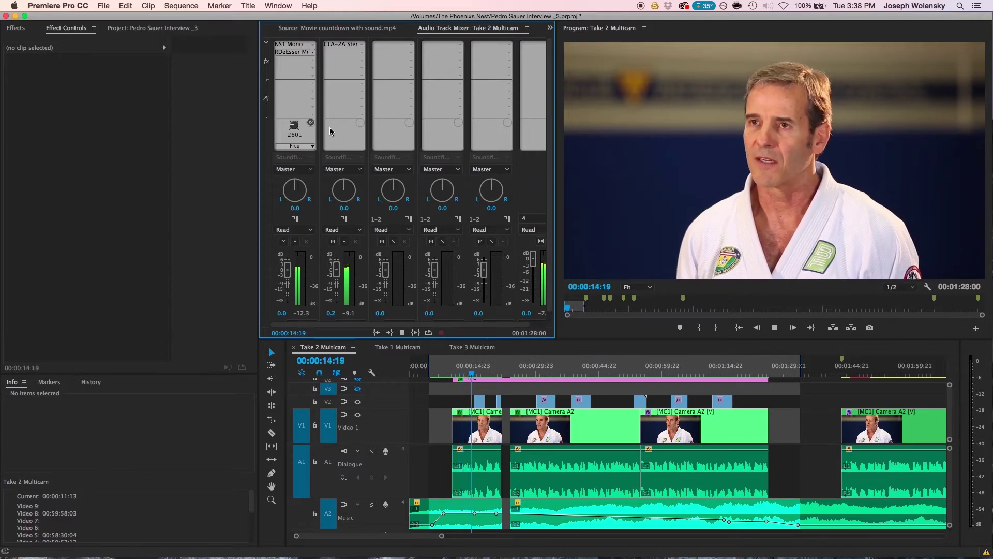
pyautogui.press('space')
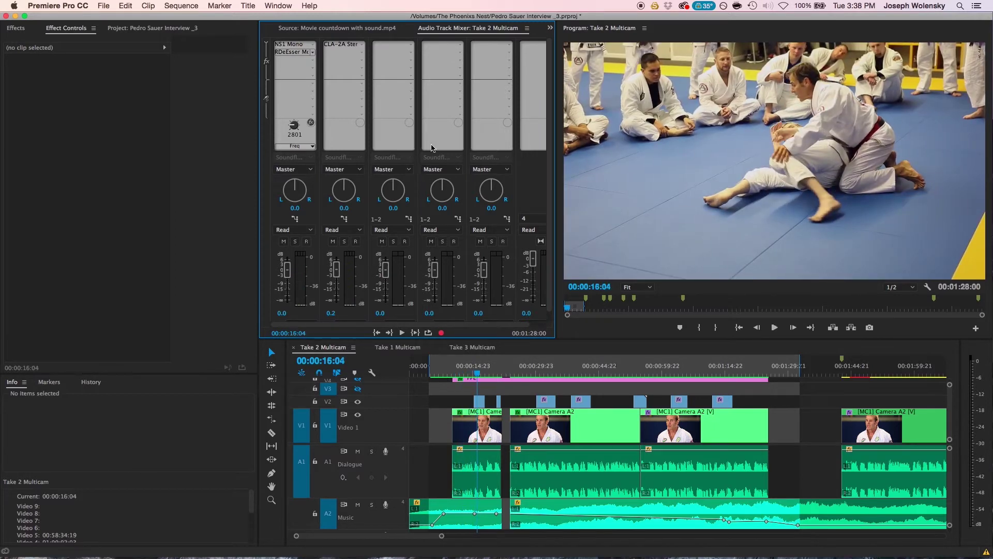
pyautogui.hotkey('shift', '3')
pyautogui.press('Up')
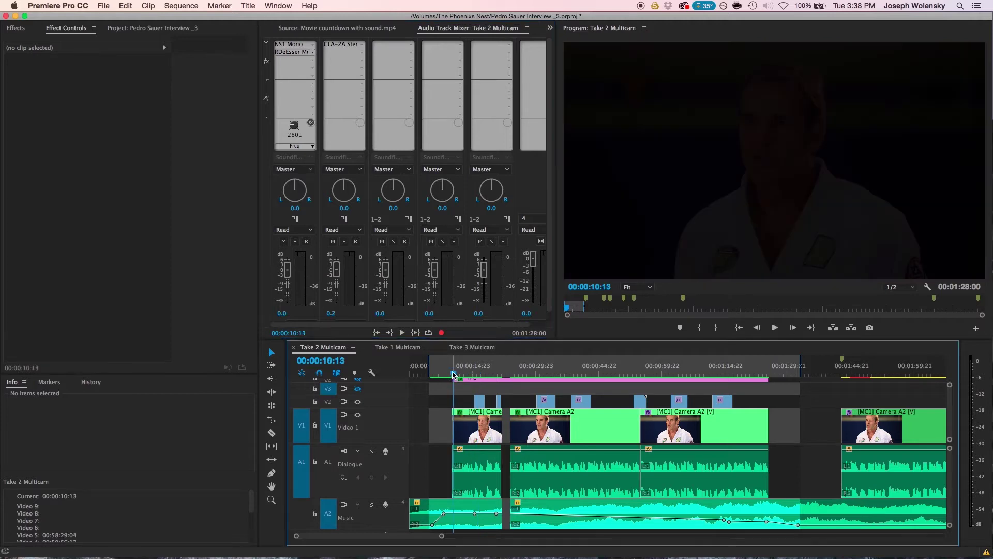
pyautogui.scroll(-1, 364, 205)
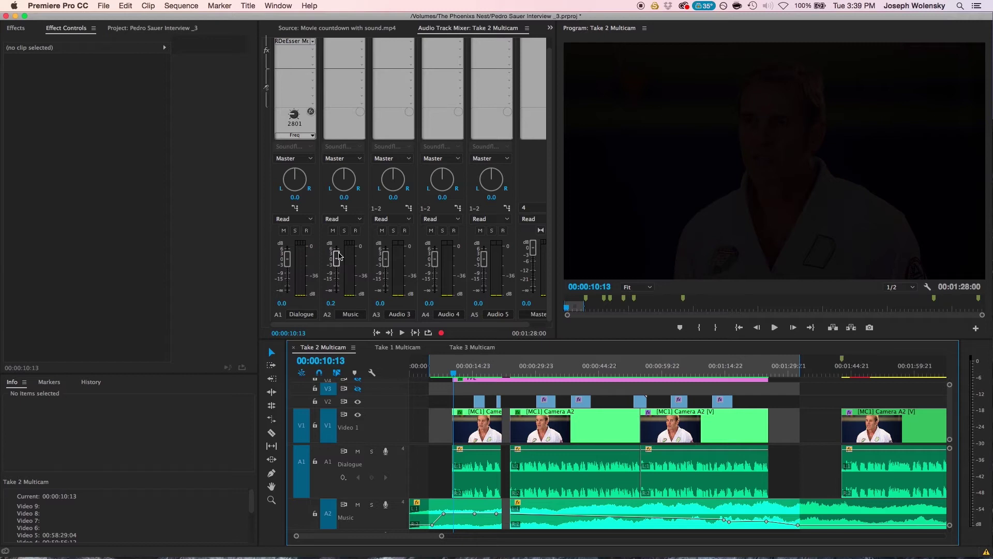
pyautogui.press('space')
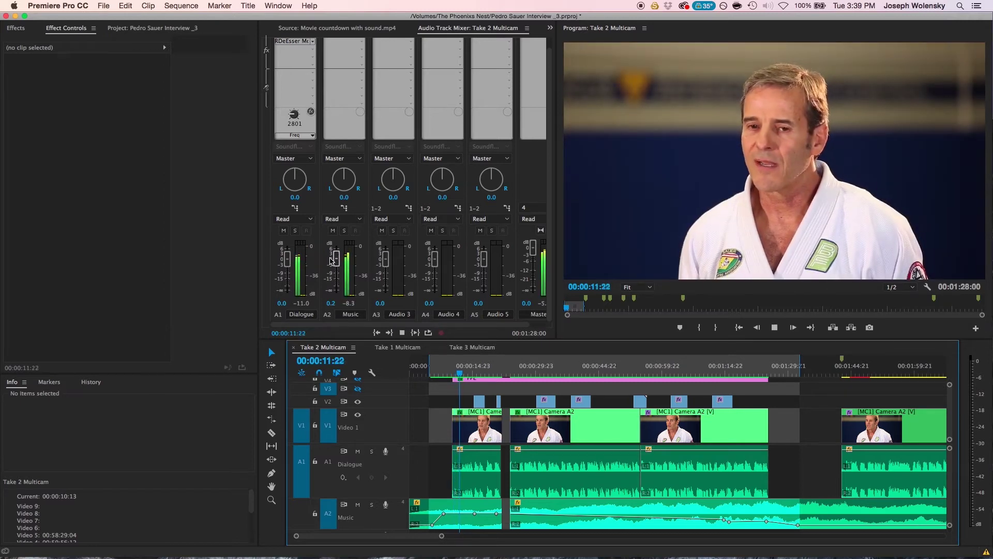
pyautogui.moveTo(335, 260); pyautogui.dragTo(334, 276)
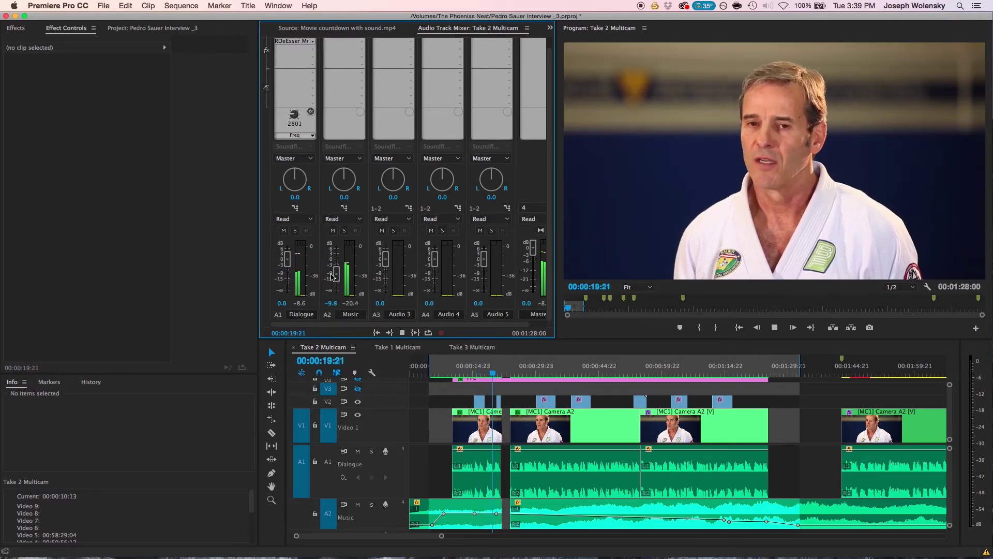
pyautogui.press('space')
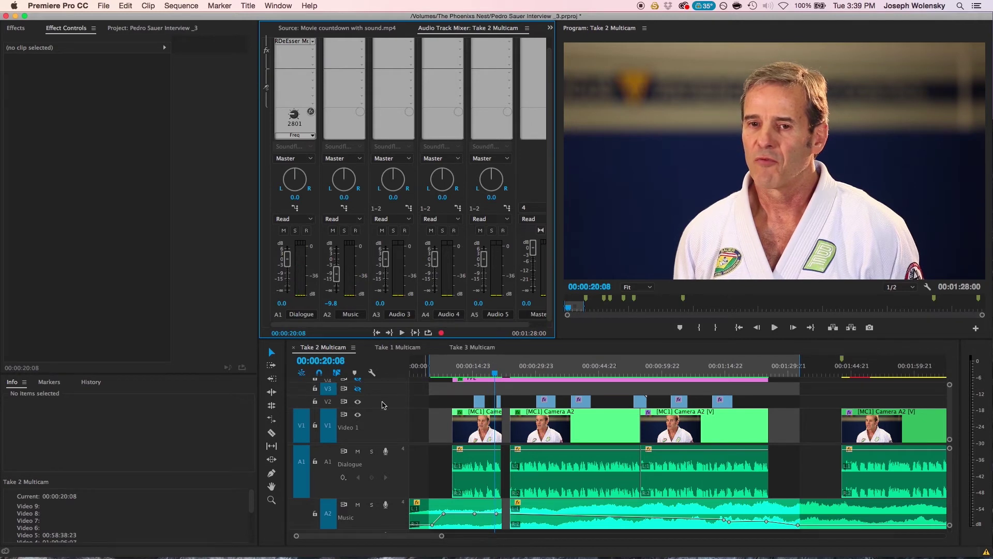
# Step: Replay from about 11:16 and raise the A1 Dialogue fader to 1.8 dB
pyautogui.rightClick(430, 365)
pyautogui.click(419, 405)
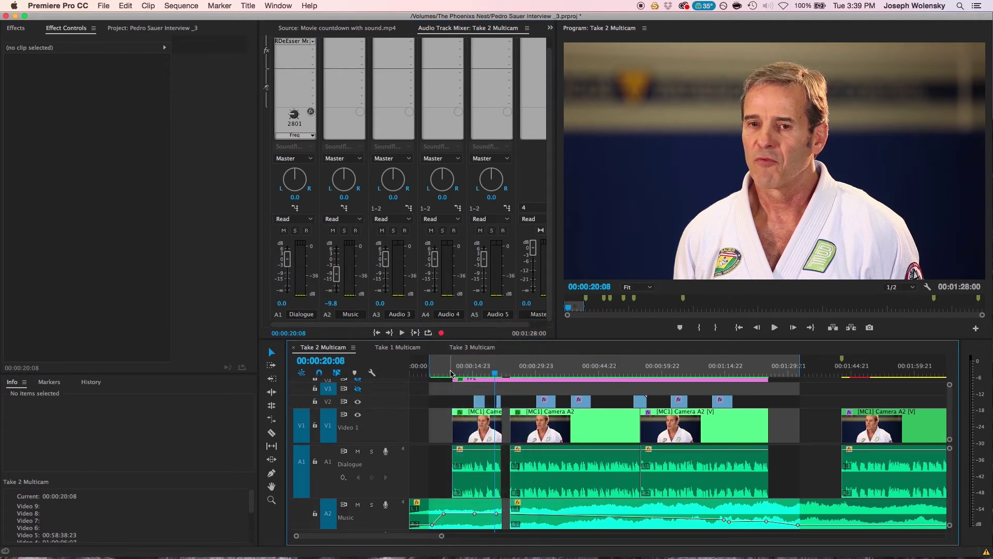
pyautogui.click(457, 372)
pyautogui.press('space')
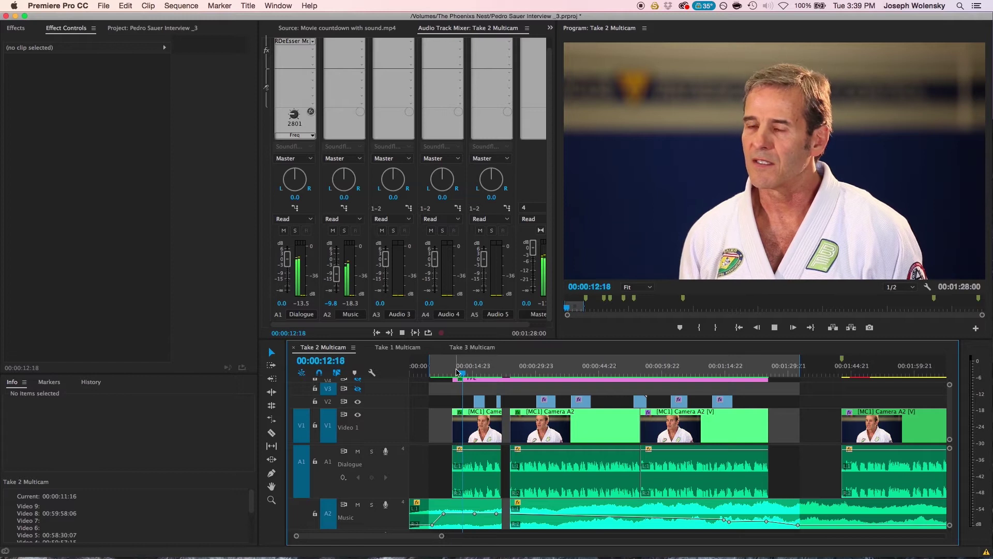
pyautogui.click(288, 262)
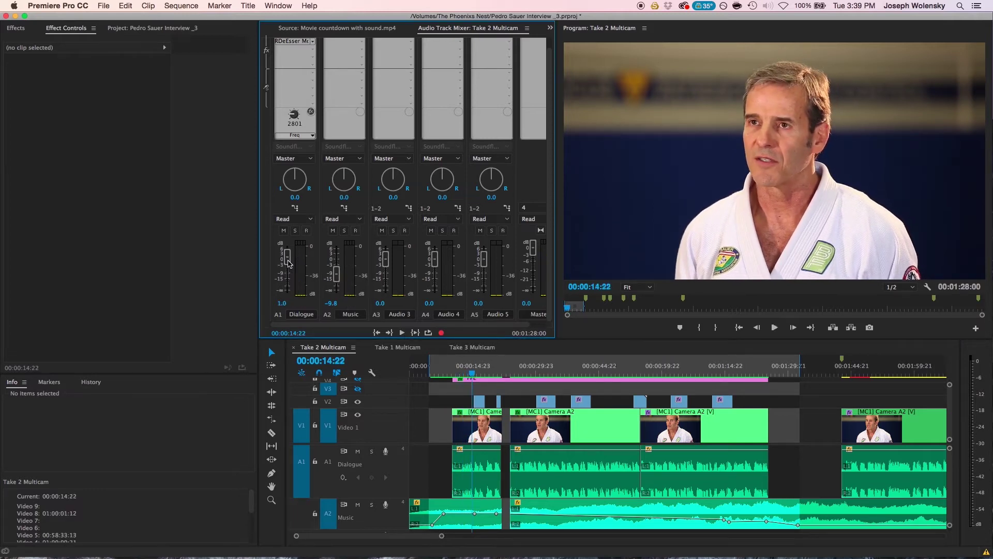
pyautogui.press('space')
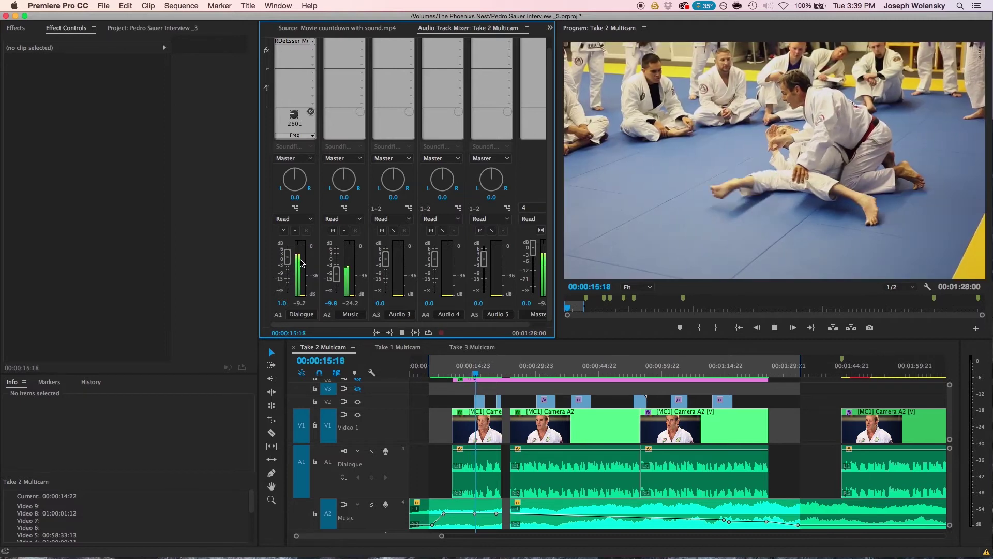
pyautogui.moveTo(288, 258); pyautogui.dragTo(288, 256)
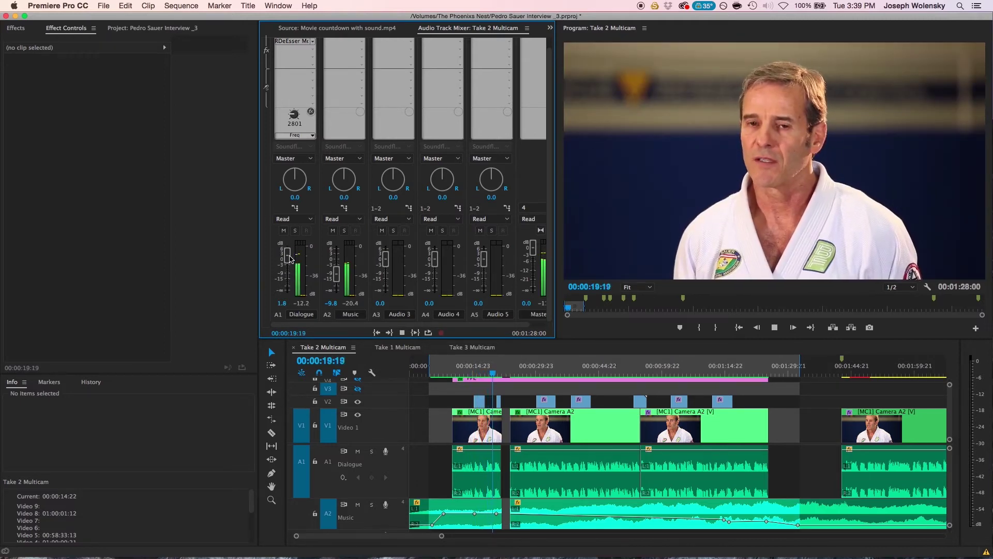
pyautogui.press('space')
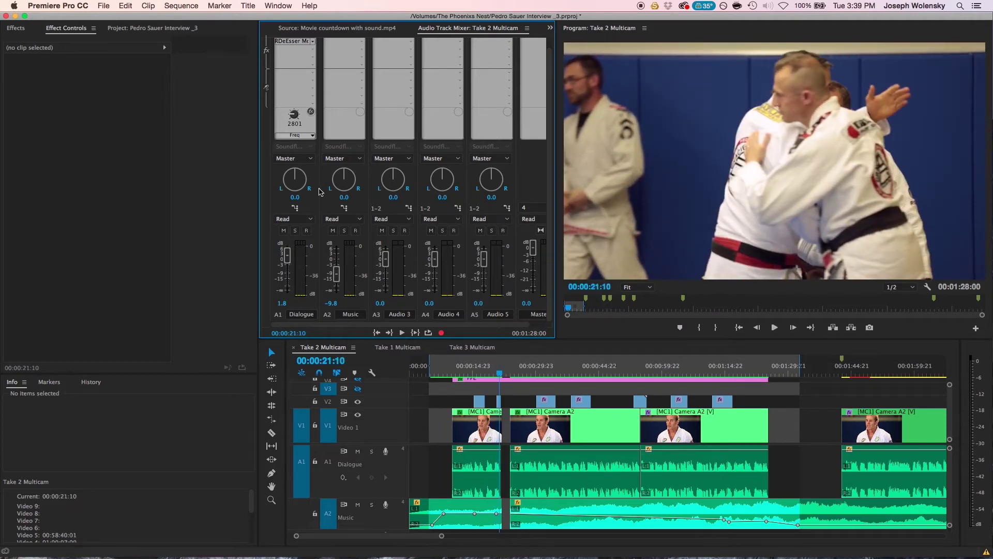
pyautogui.scroll(1, 341, 143)
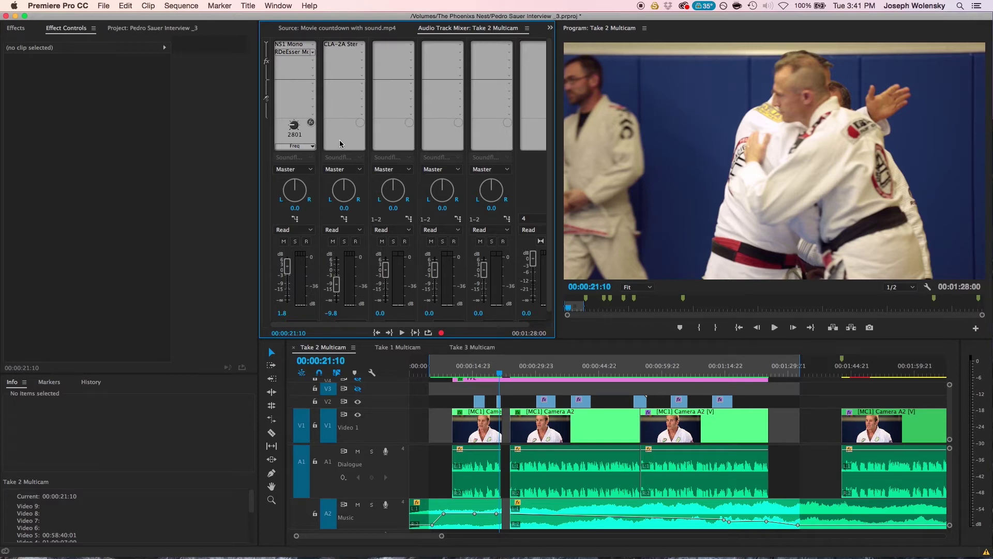
# Step: Insert a Parametric Equalizer from Filter and EQ into the Music track's empty effect slot
pyautogui.click(361, 56)
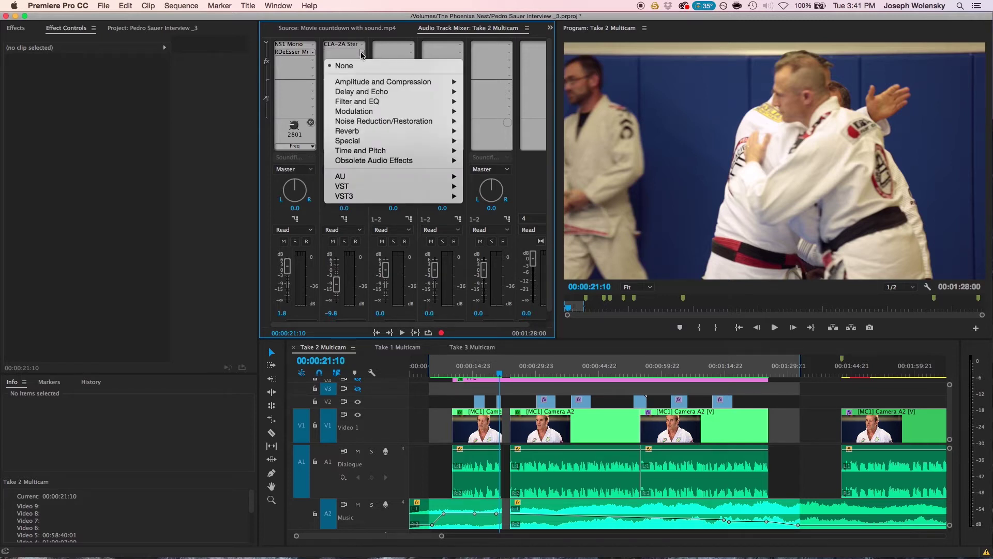
pyautogui.moveTo(381, 101)
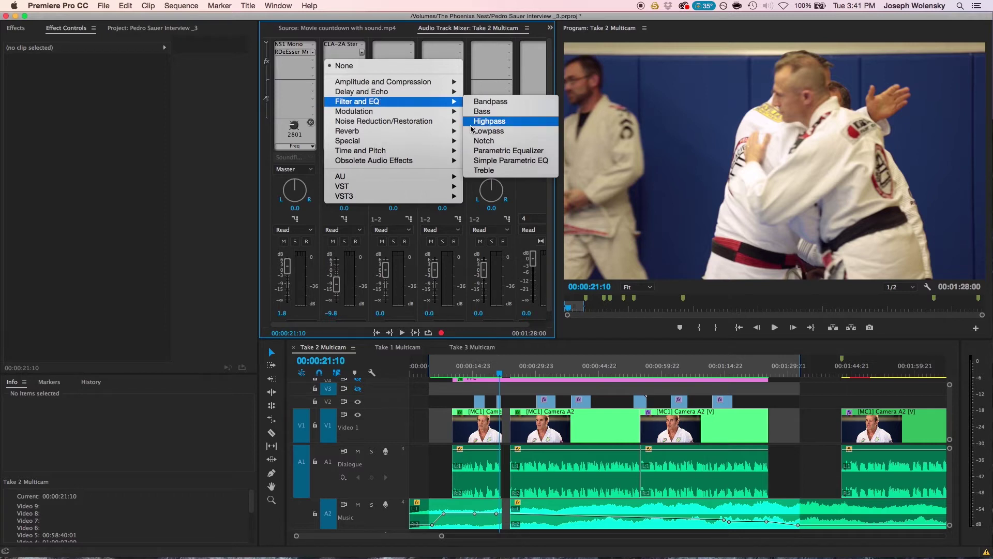
pyautogui.click(484, 151)
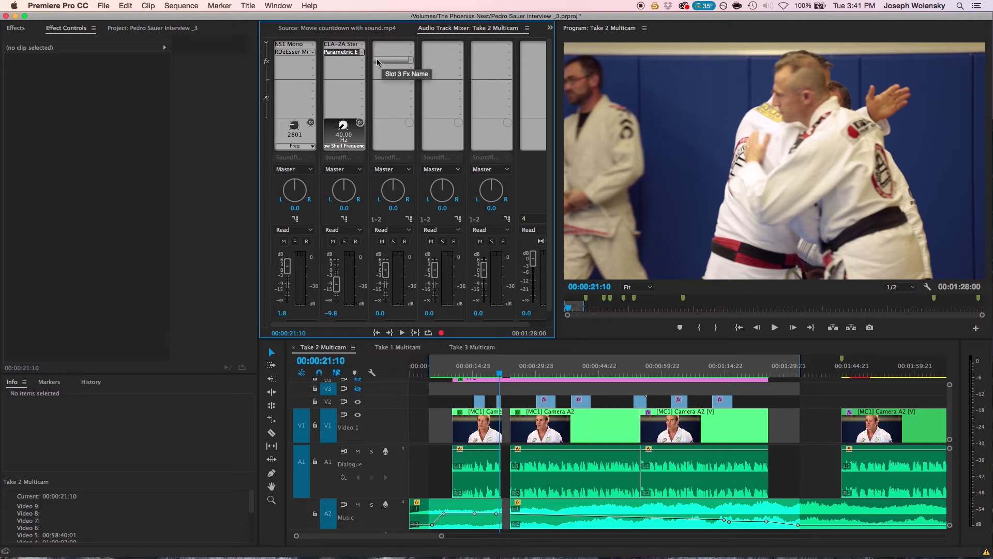
pyautogui.rightClick(346, 52)
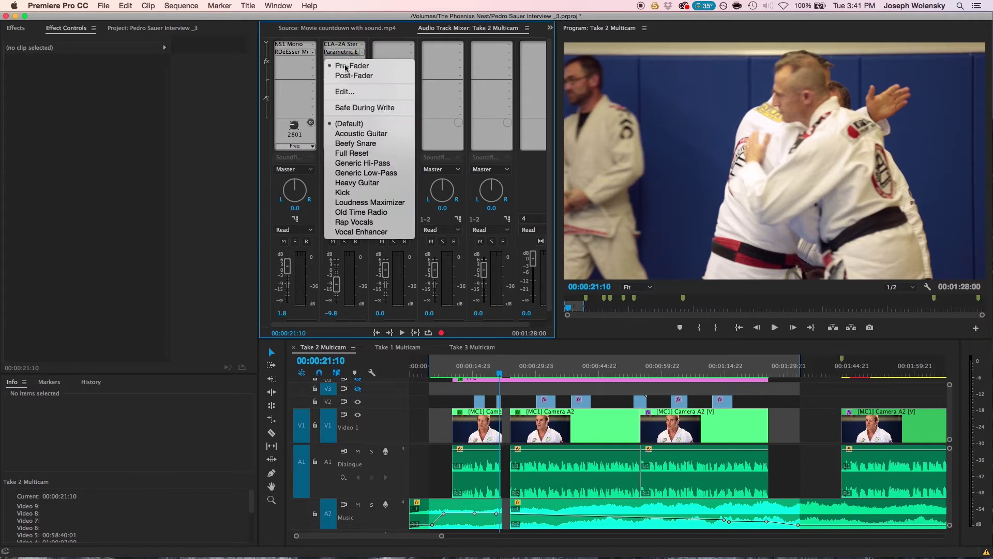
# Step: Open the Music EQ editor, enable a 100 Hz high-pass, and begin lowering band 4's gain
pyautogui.click(344, 94)
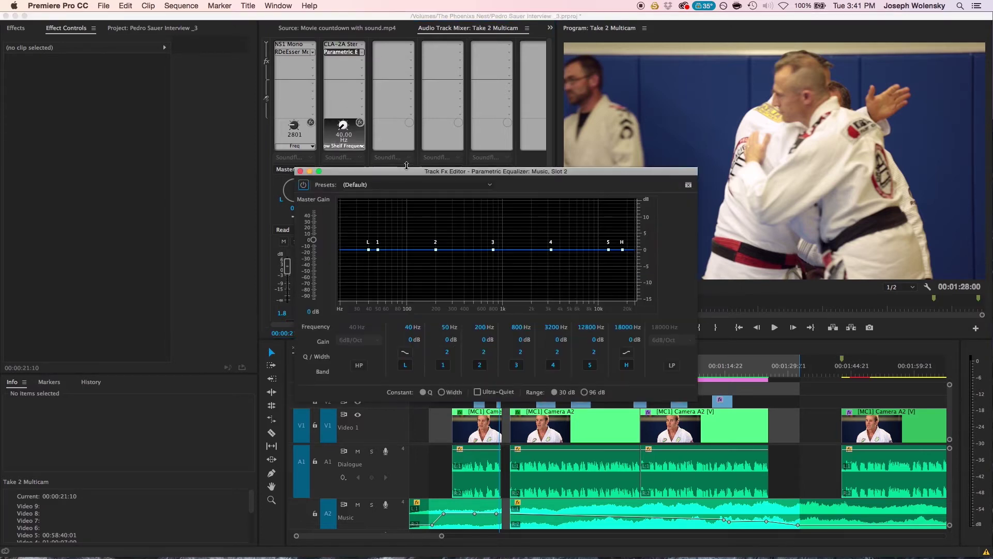
pyautogui.moveTo(410, 180); pyautogui.dragTo(406, 141)
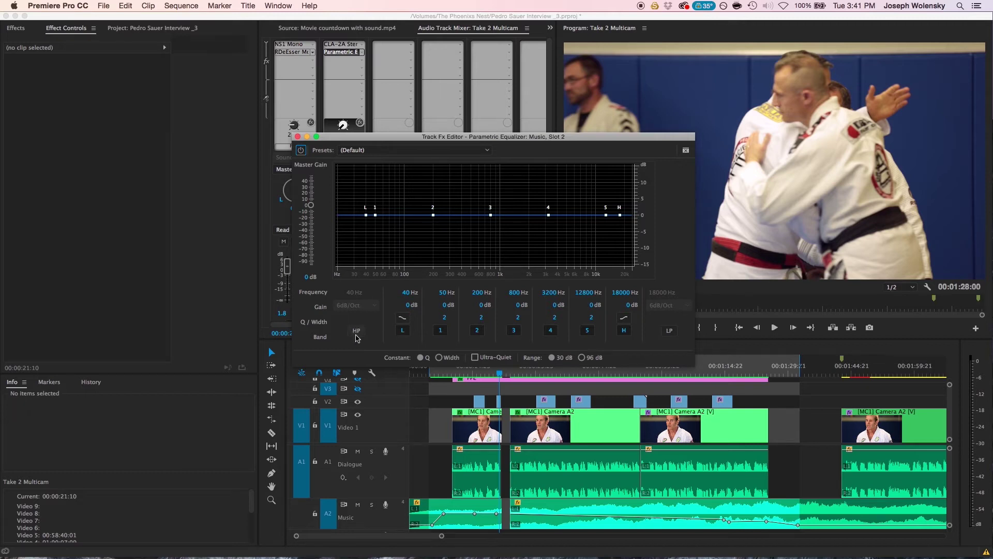
pyautogui.click(356, 333)
pyautogui.click(351, 293)
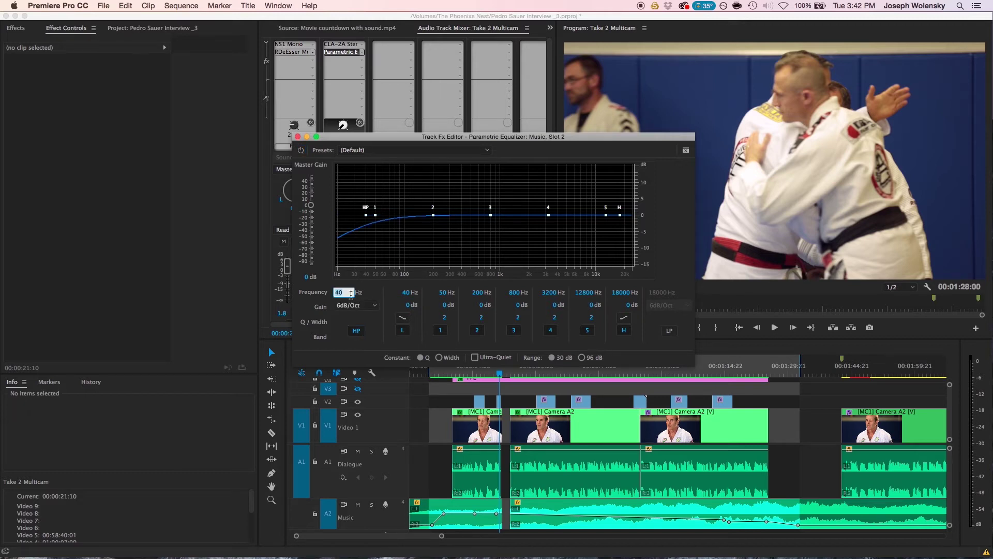
pyautogui.write('100')
pyautogui.press('Return')
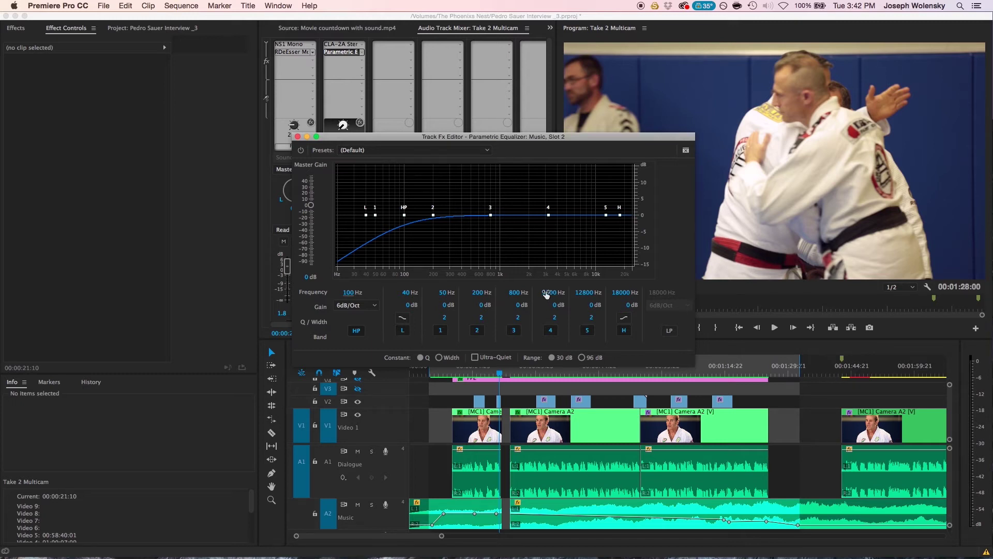
pyautogui.moveTo(551, 306); pyautogui.dragTo(536, 314)
# Step: Set the 3200 Hz band 4 to -4.5 dB gain with a Q of 1.4
pyautogui.click(554, 318)
pyautogui.write('3')
pyautogui.press('Return')
pyautogui.click(555, 318)
pyautogui.moveTo(555, 318); pyautogui.dragTo(546, 320)
# Step: Preview the EQ change by playing from about 11:07
pyautogui.click(457, 374)
pyautogui.press('space')
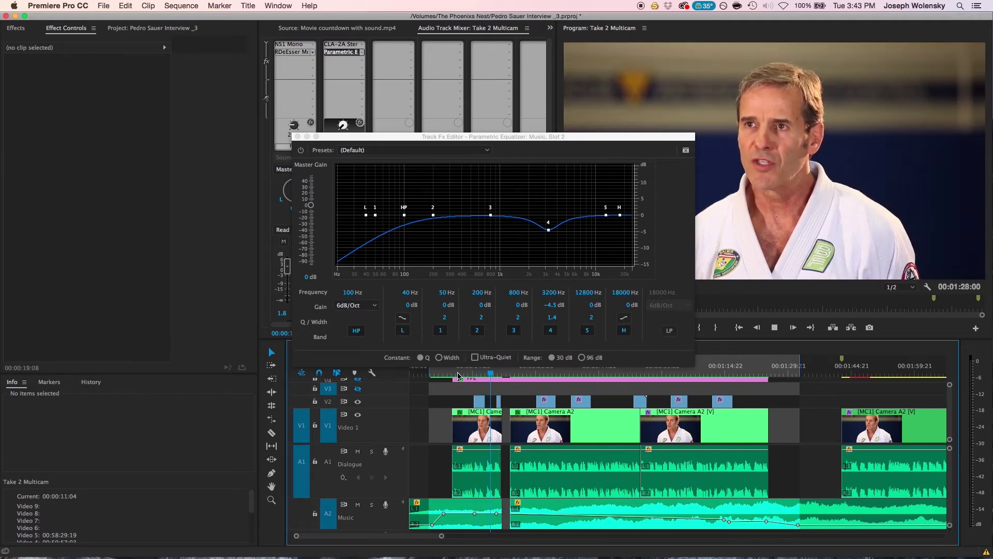
pyautogui.press('space')
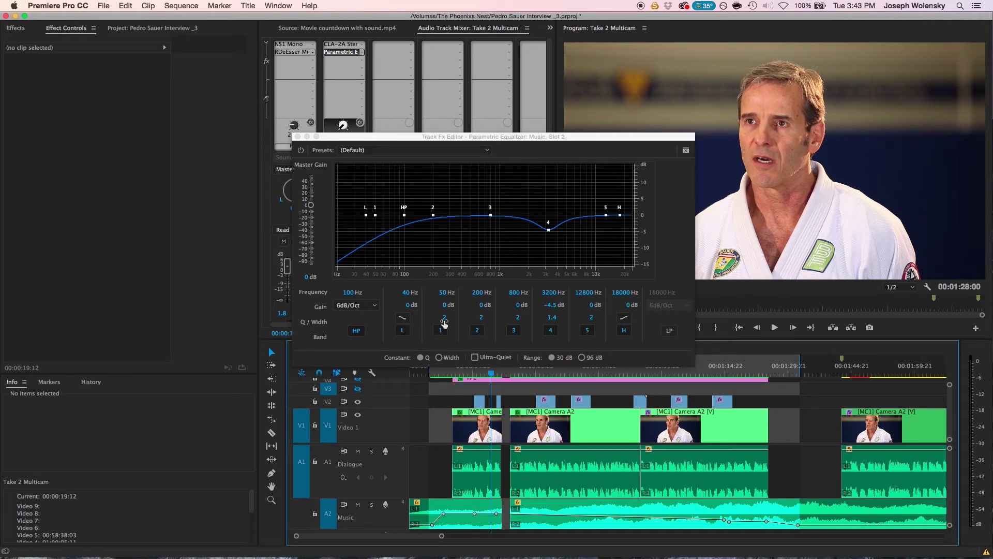
# Step: Cut the 200 Hz band by 3 dB with Q 0.8, preview it, and start raising band 5's frequency
pyautogui.click(482, 309)
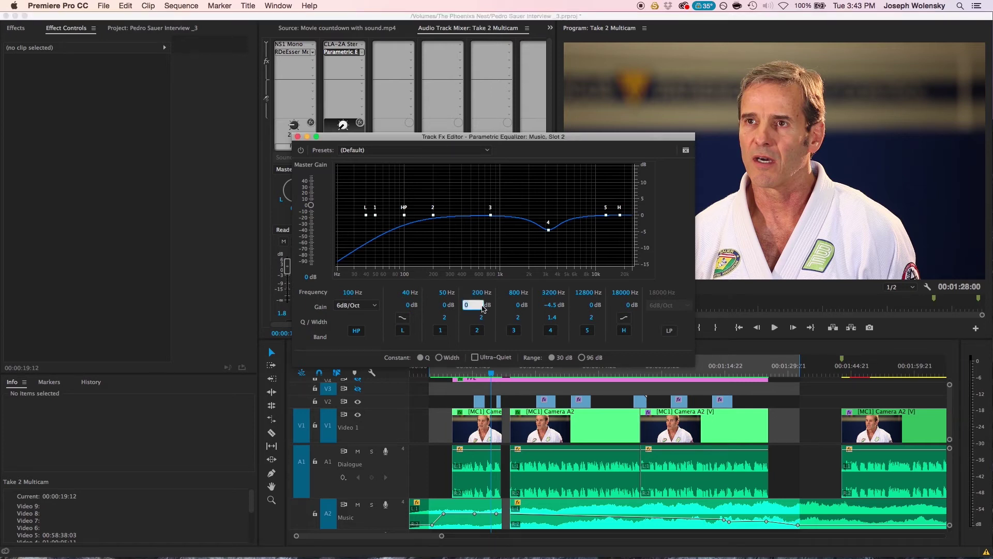
pyautogui.moveTo(483, 309); pyautogui.dragTo(478, 324)
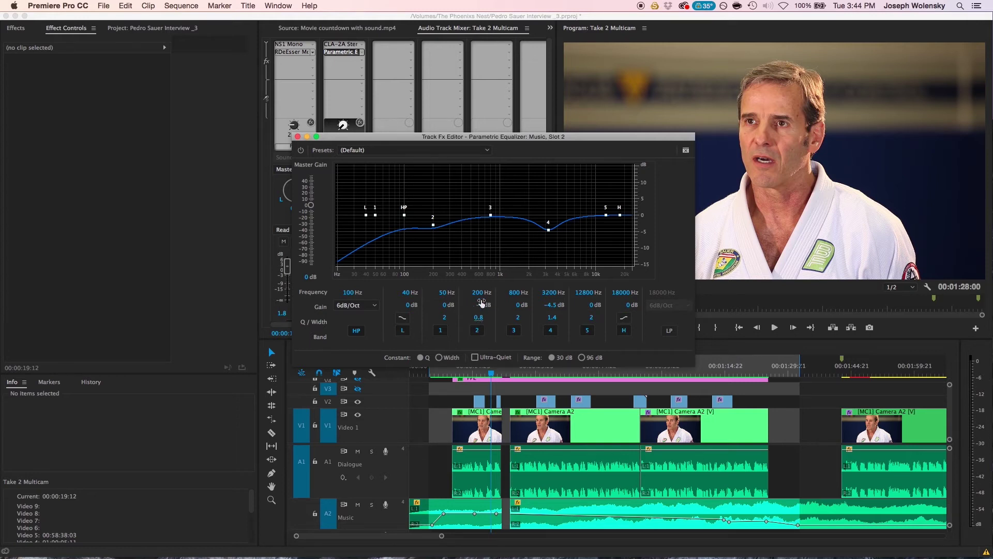
pyautogui.press('space')
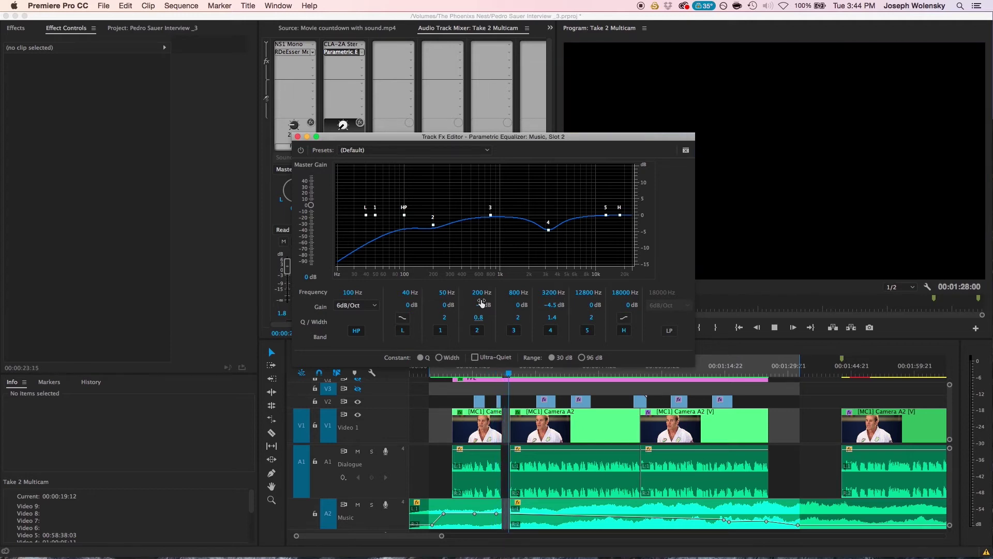
pyautogui.press('space')
pyautogui.moveTo(548, 139); pyautogui.dragTo(536, 130)
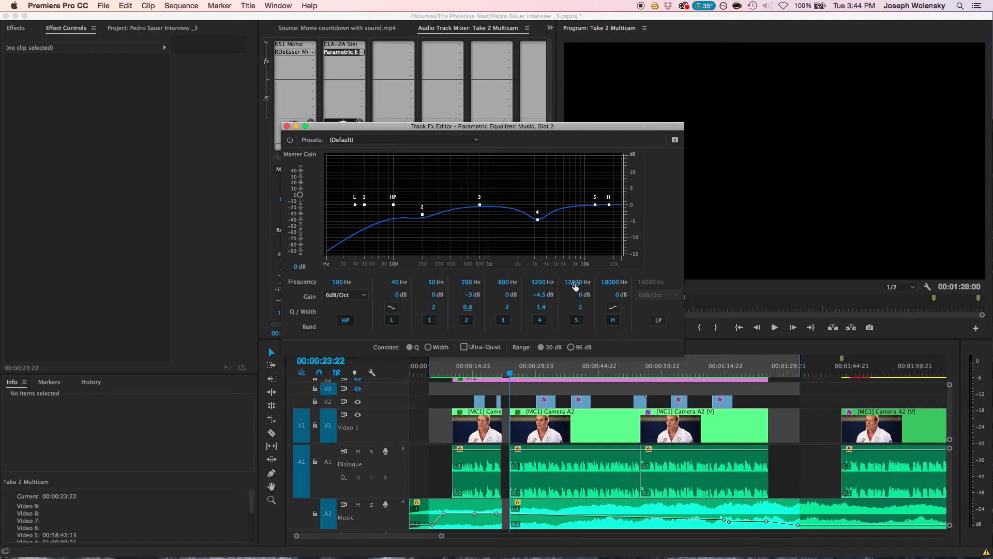
pyautogui.moveTo(578, 285); pyautogui.dragTo(575, 282)
# Step: Move EQ band 5 to 10000 Hz and cut it to -2.6 dB
pyautogui.click(574, 282)
pyautogui.write('10000')
pyautogui.press('Return')
pyautogui.moveTo(578, 296)
pyautogui.mouseDown()
pyautogui.moveTo(565, 290)
pyautogui.moveTo(567, 300)
pyautogui.mouseUp()
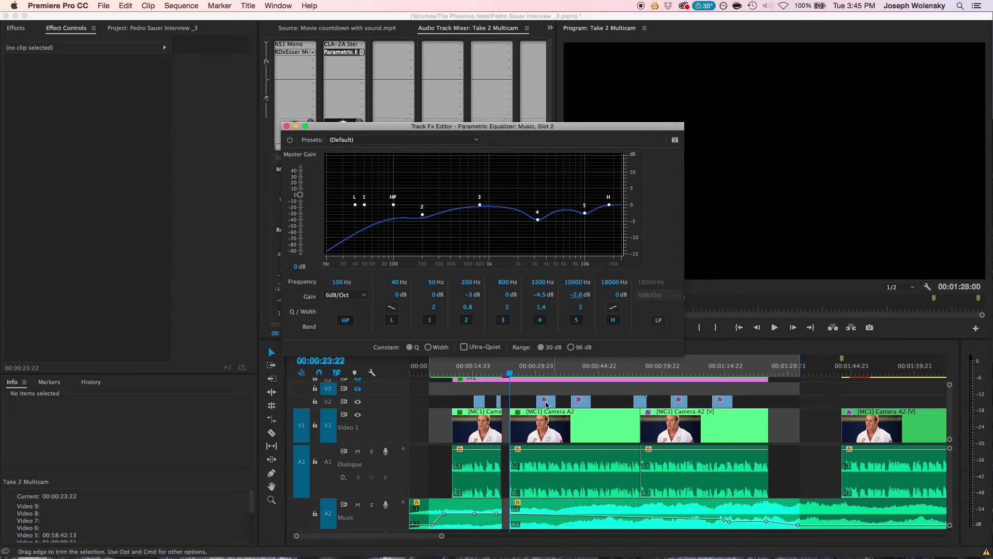
# Step: Preview from 00:00:12:13, then lower the 18000 Hz high shelf to -3 dB
pyautogui.click(464, 372)
pyautogui.moveTo(464, 371); pyautogui.dragTo(462, 370)
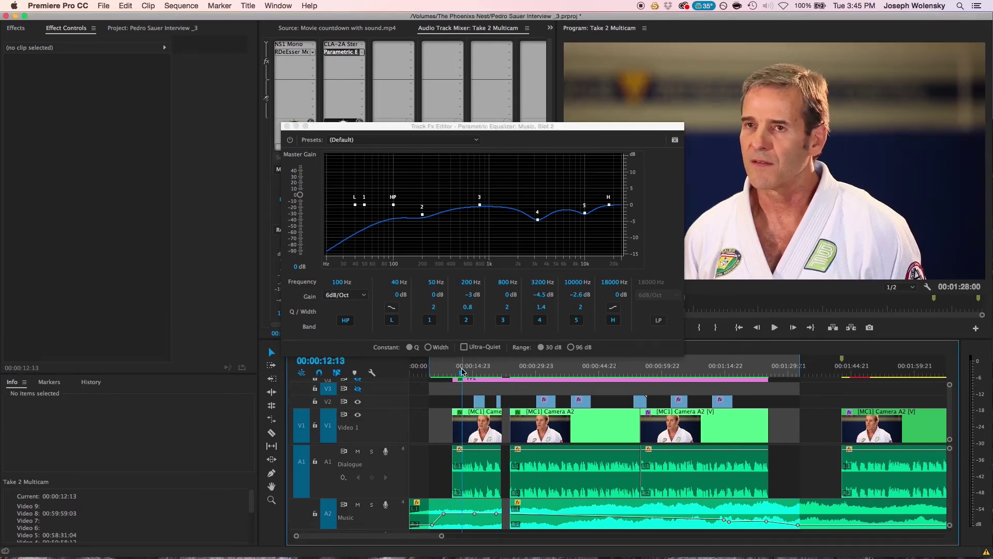
pyautogui.press('space')
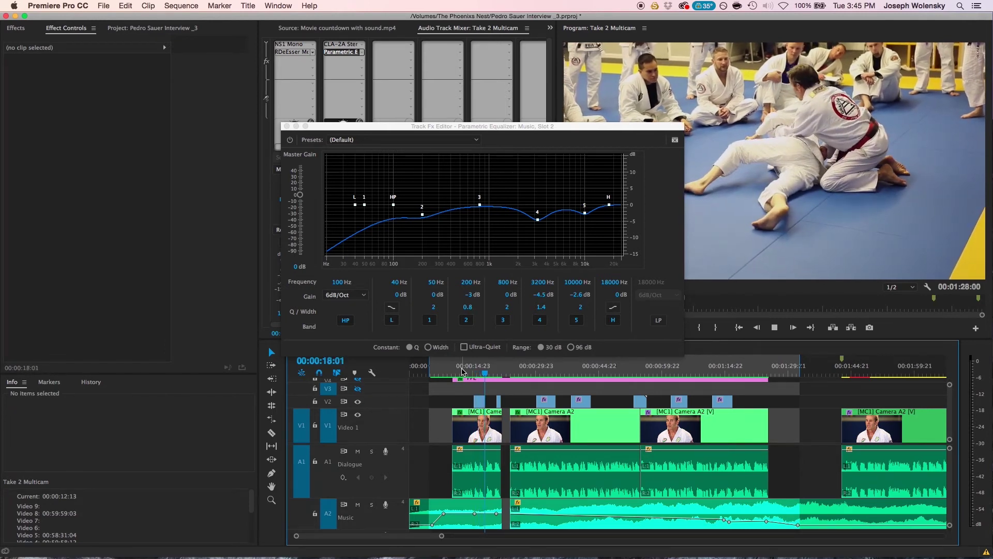
pyautogui.press('space')
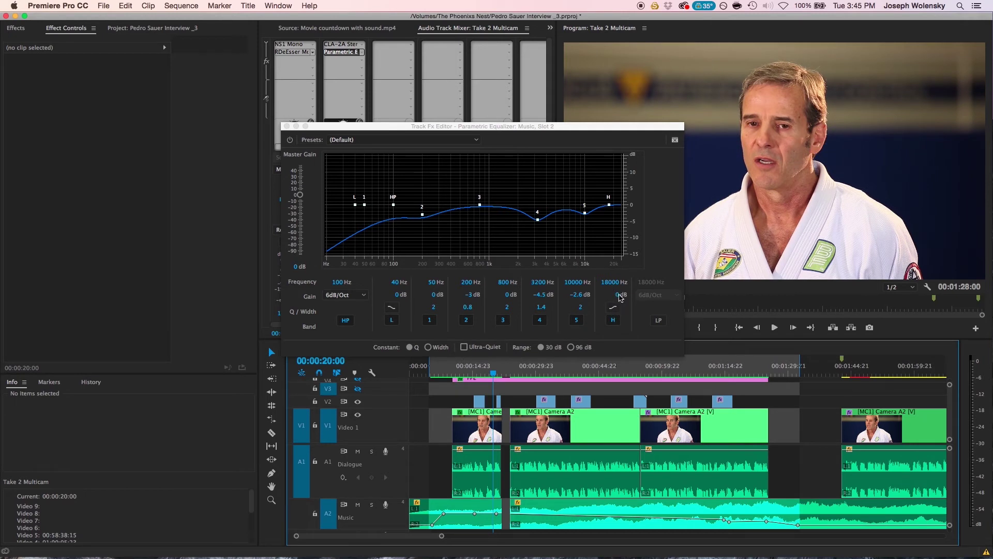
pyautogui.moveTo(618, 299); pyautogui.dragTo(602, 300)
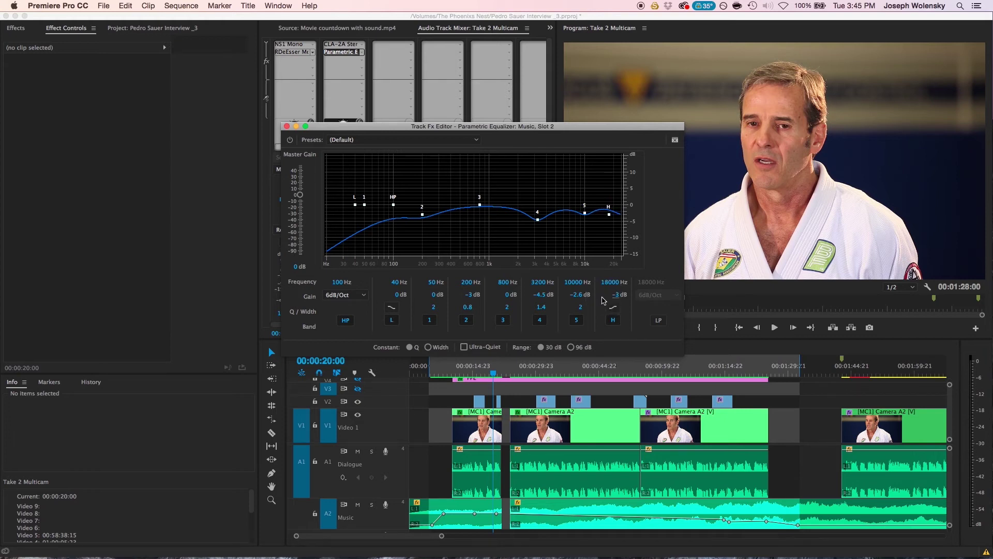
pyautogui.click(473, 372)
# Step: Replay the music from 00:00:11:19 to review the EQ, then close the Track Fx Editor
pyautogui.moveTo(473, 372); pyautogui.dragTo(460, 376)
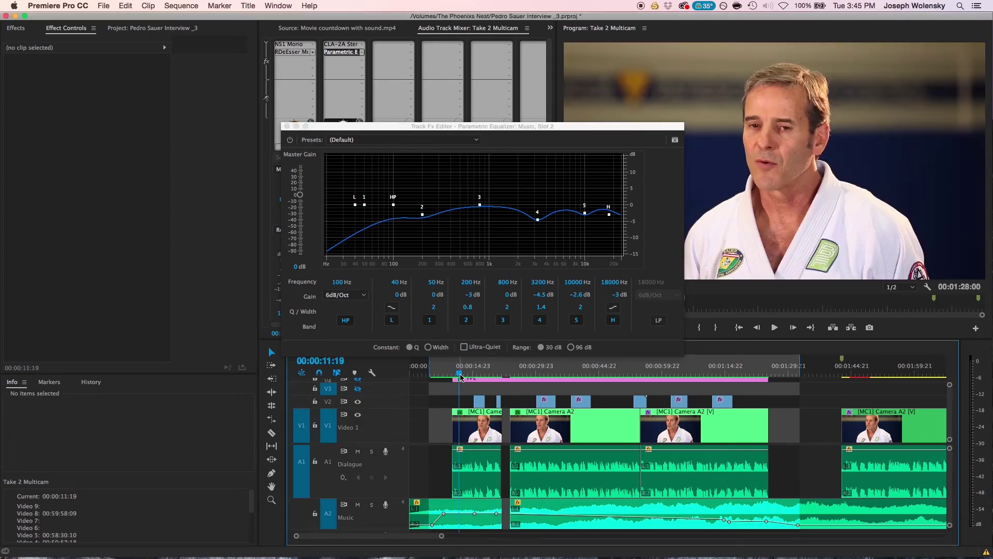
pyautogui.press('space')
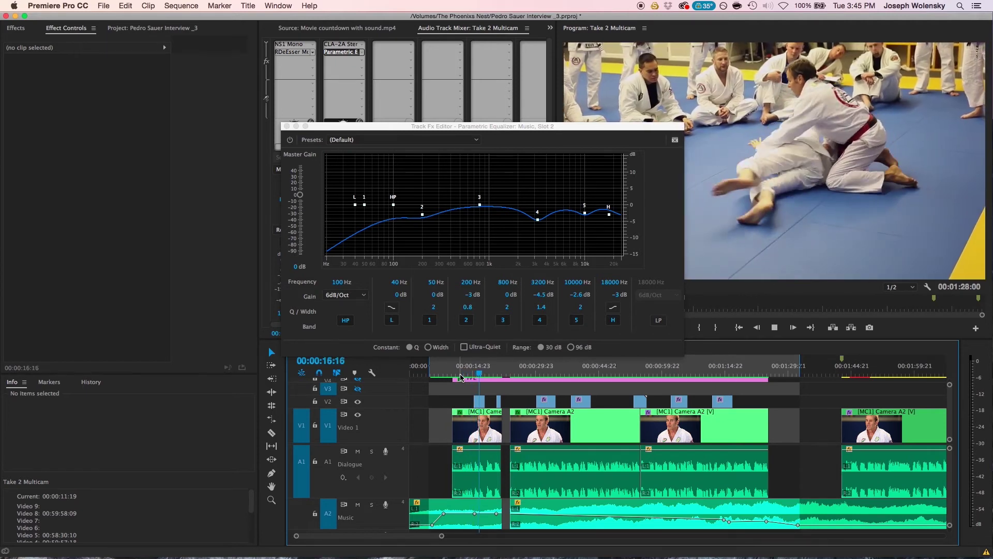
pyautogui.press('space')
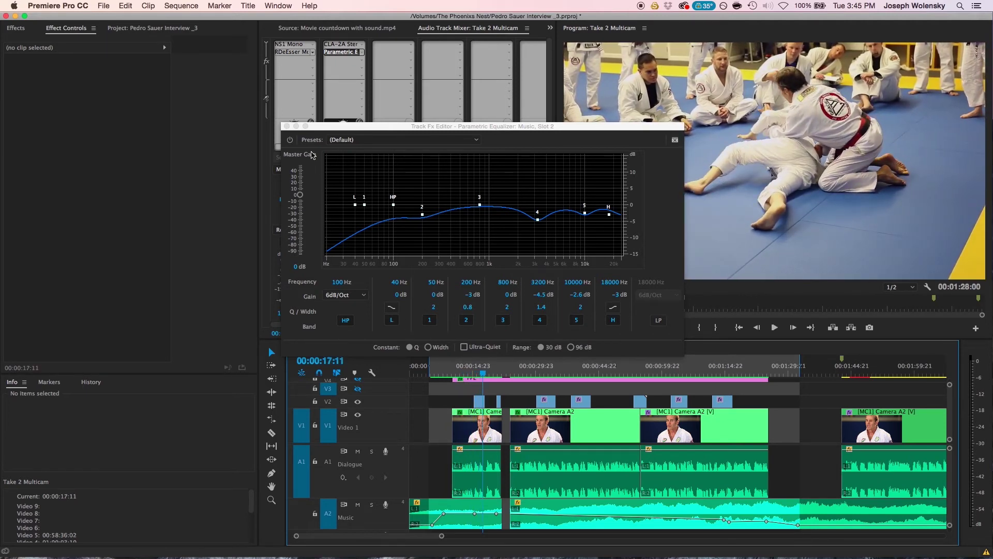
pyautogui.click(287, 127)
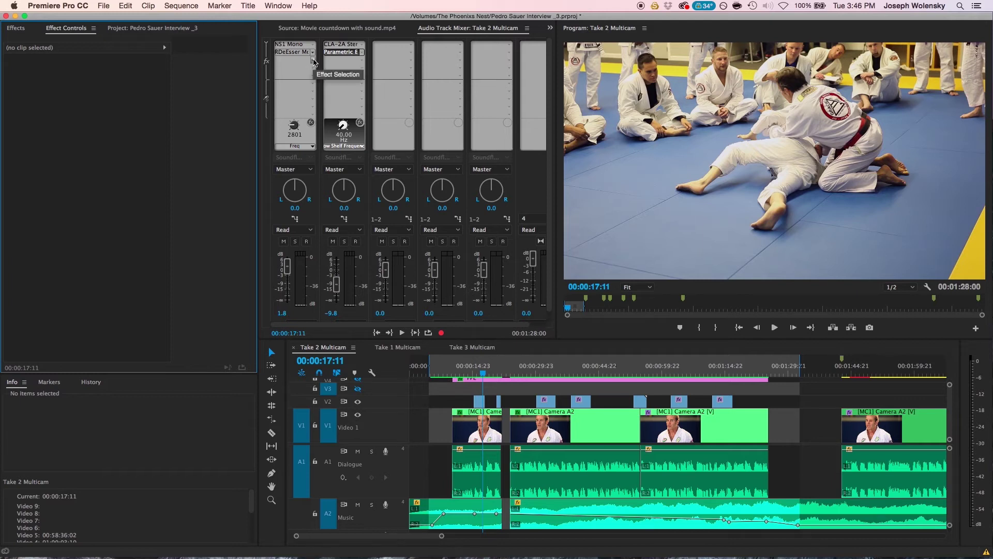
# Step: Insert a Single-band Compressor into Dialogue slot 3 and open its editor
pyautogui.click(313, 60)
pyautogui.moveTo(323, 109)
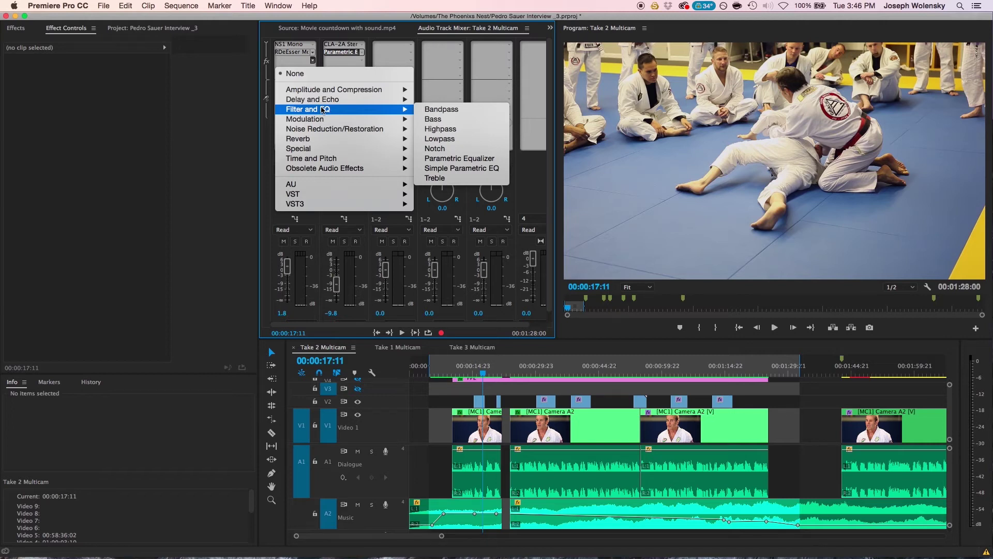
pyautogui.moveTo(331, 92)
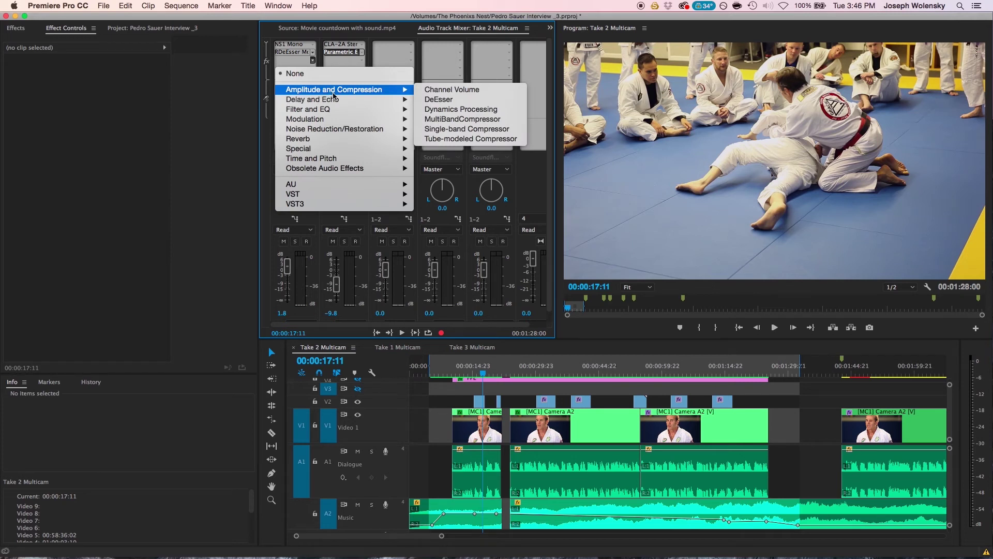
pyautogui.click(429, 129)
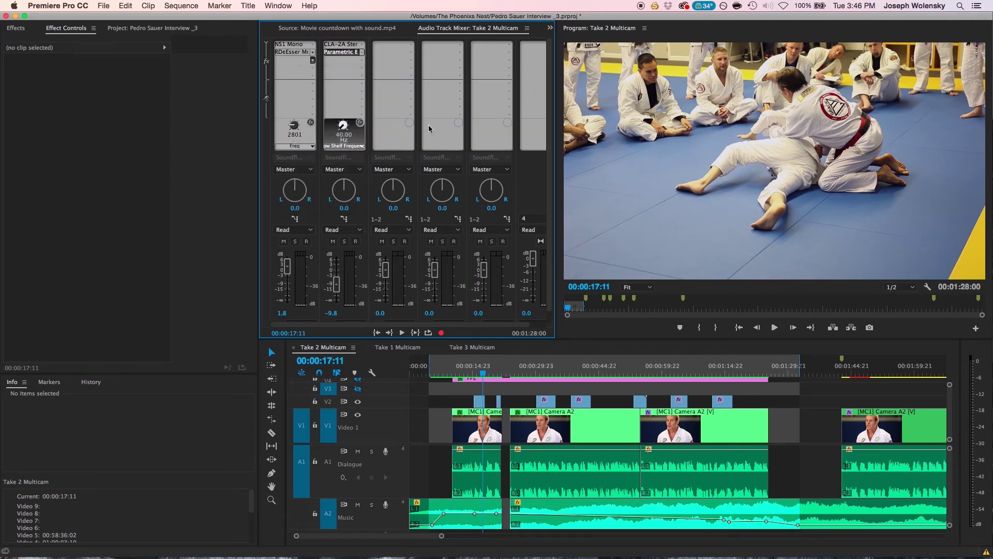
pyautogui.click(309, 61)
pyautogui.click(325, 100)
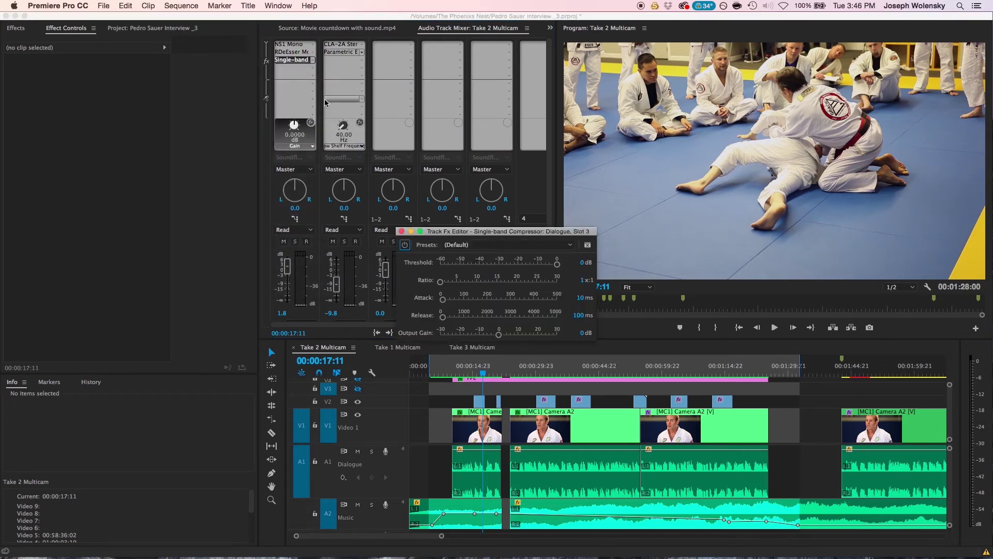
# Step: Reposition the compressor editor, then set a 3:1 ratio and a -21.9 dB threshold
pyautogui.moveTo(431, 235); pyautogui.dragTo(429, 219)
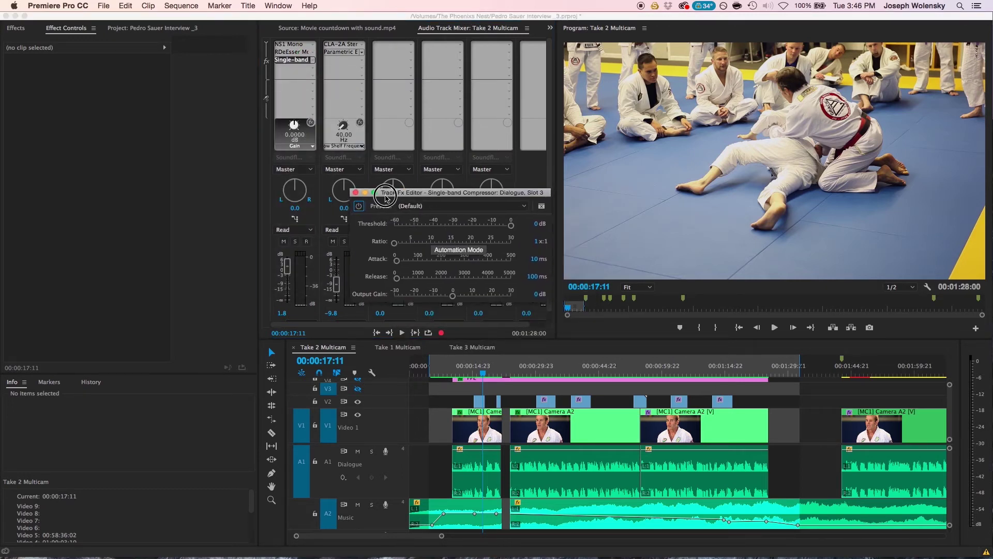
pyautogui.moveTo(386, 198); pyautogui.dragTo(372, 191)
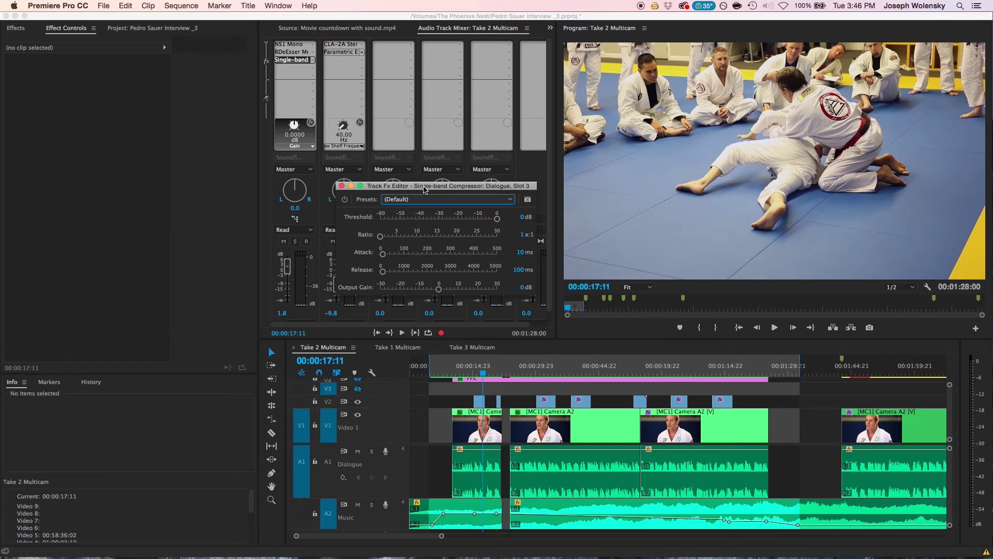
pyautogui.click(522, 235)
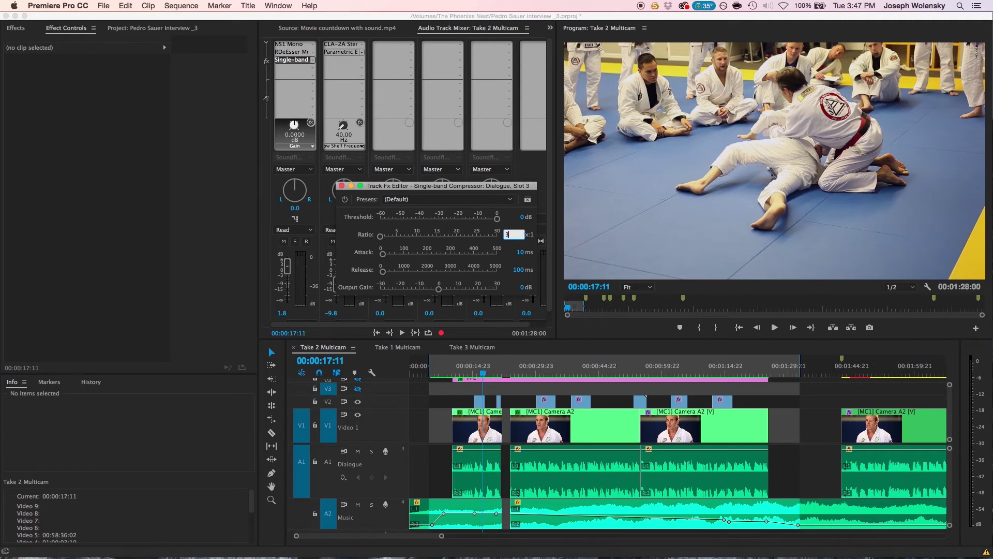
pyautogui.press('Return')
pyautogui.moveTo(496, 218); pyautogui.dragTo(455, 223)
# Step: Audition the interview from about 00:00:11:16 through the -21.9 dB, 3:1 Dialogue compressor
pyautogui.click(461, 369)
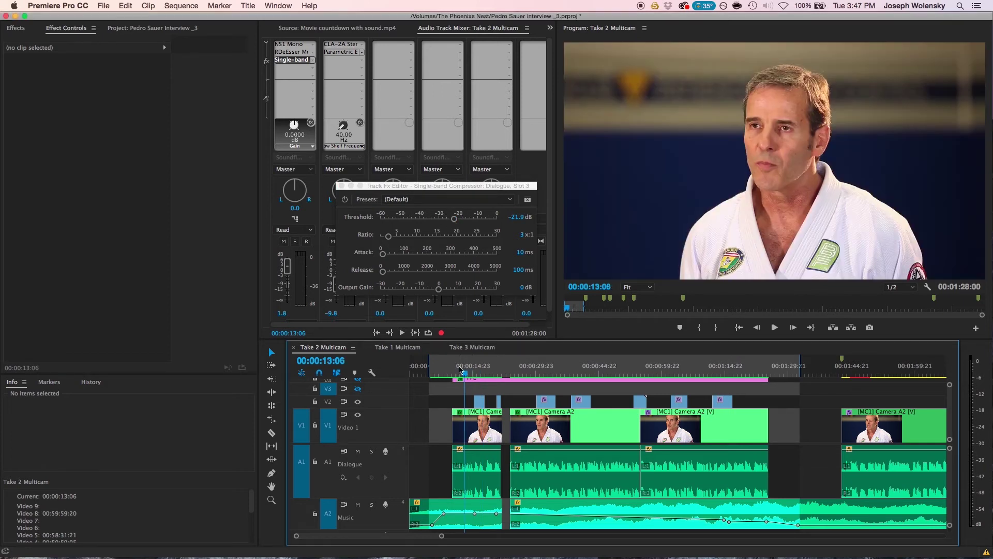
pyautogui.click(459, 370)
pyautogui.press('space')
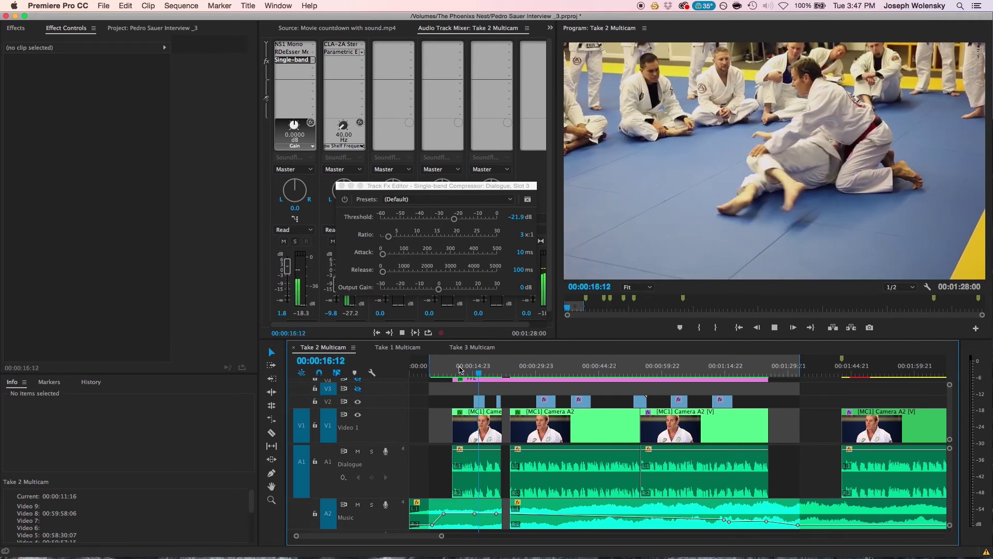
pyautogui.press('space')
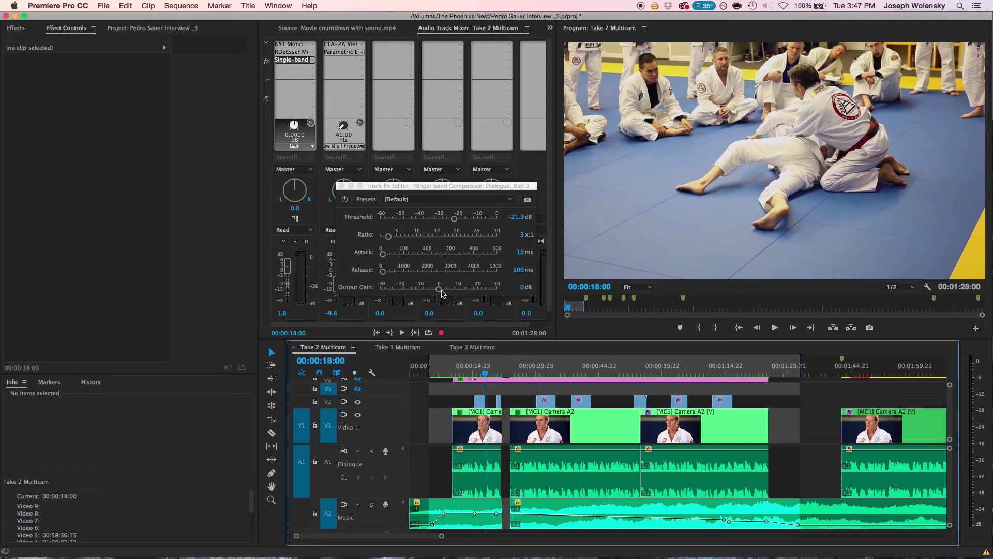
# Step: Raise the compressor's output gain and play from 00:00:12:07 to hear the louder dialogue
pyautogui.moveTo(440, 293); pyautogui.dragTo(447, 293)
pyautogui.click(461, 372)
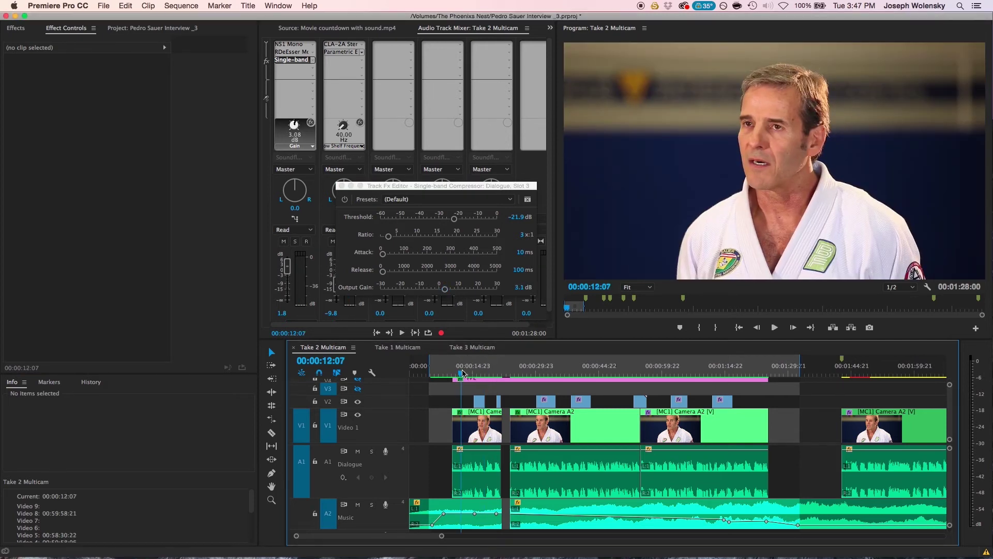
pyautogui.press('space')
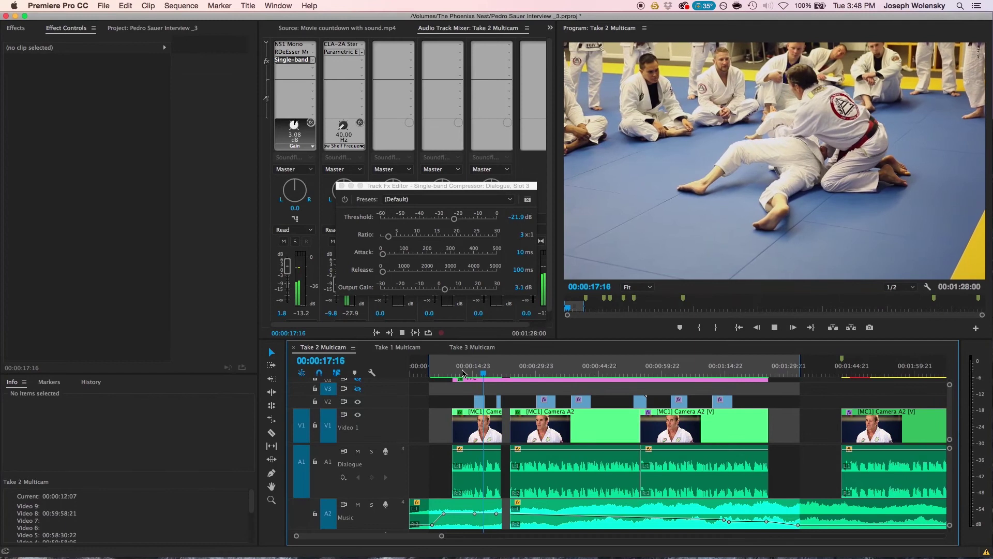
pyautogui.press('space')
# Step: Set the compressor's output gain to exactly 4 dB and audition from about 11 seconds
pyautogui.moveTo(445, 289); pyautogui.dragTo(440, 290)
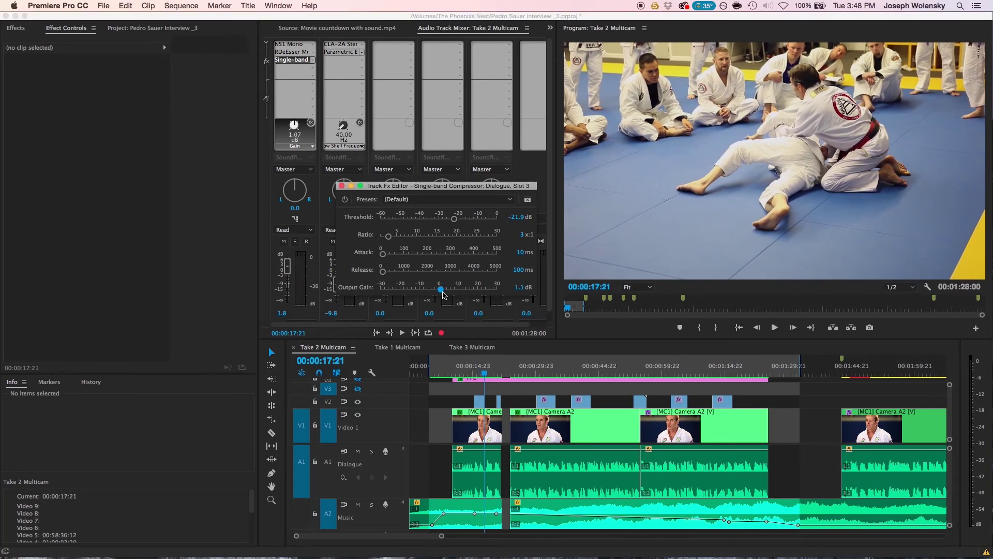
pyautogui.click(517, 291)
pyautogui.write('4')
pyautogui.press('Return')
pyautogui.click(460, 374)
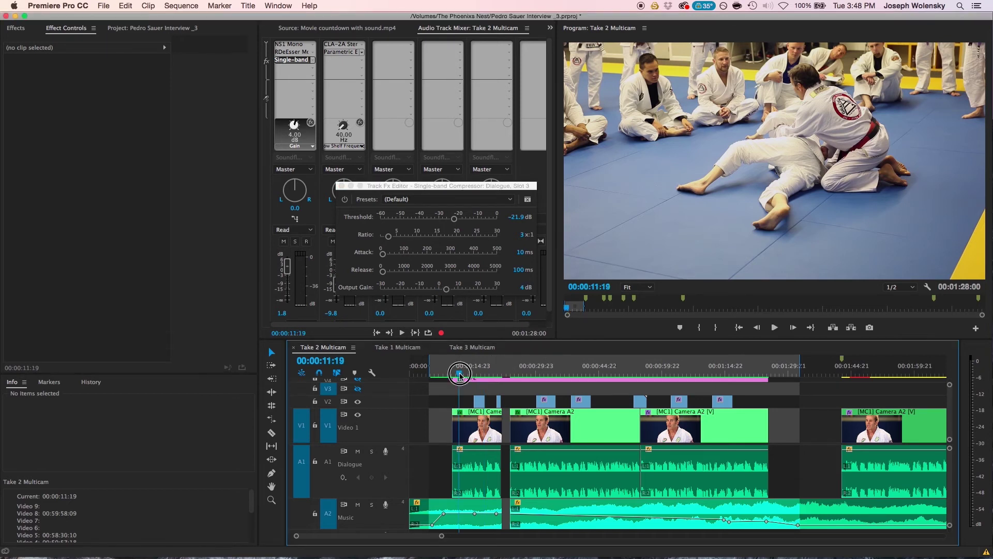
pyautogui.press('space')
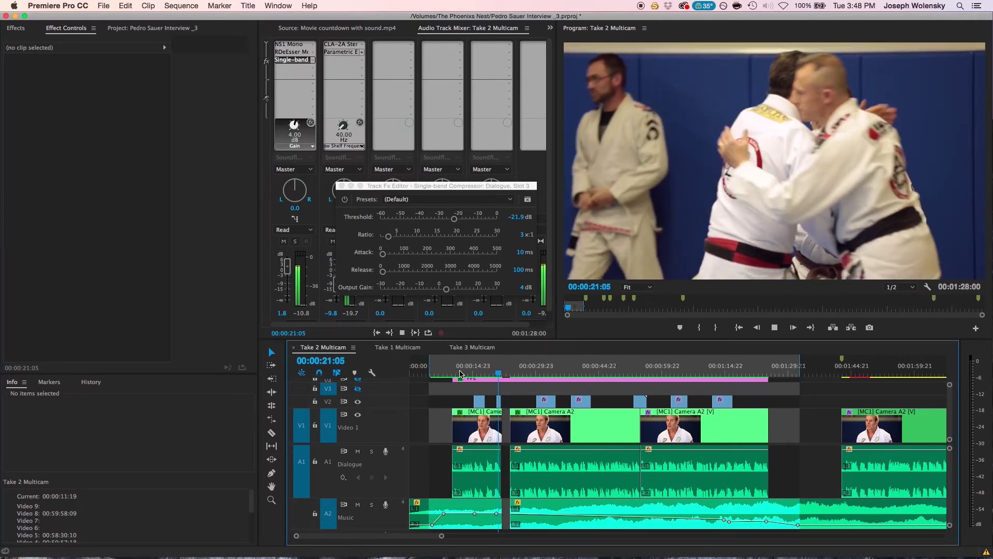
pyautogui.press('space')
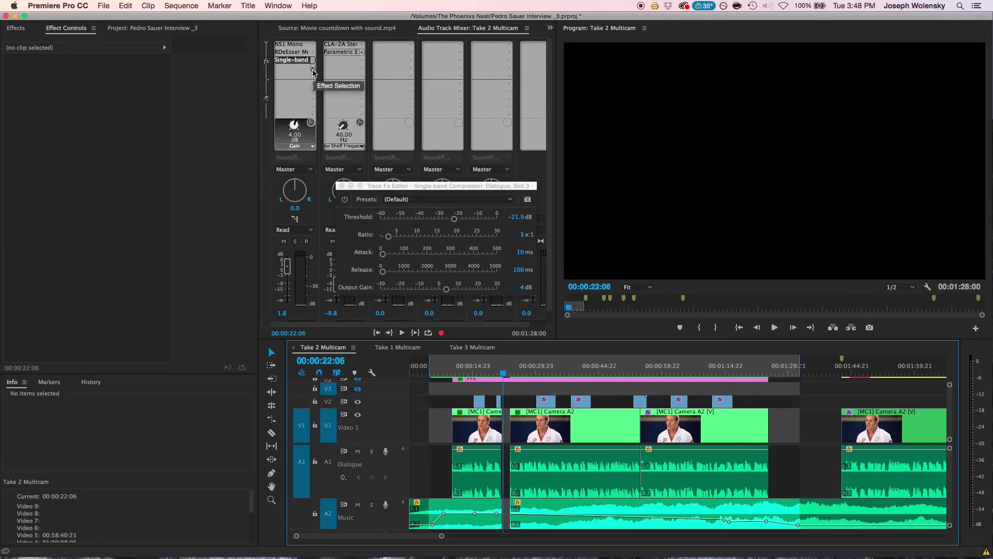
# Step: Insert a Parametric Equalizer in the Dialogue track's slot 4, replacing the compressor editor with its editor
pyautogui.click(341, 186)
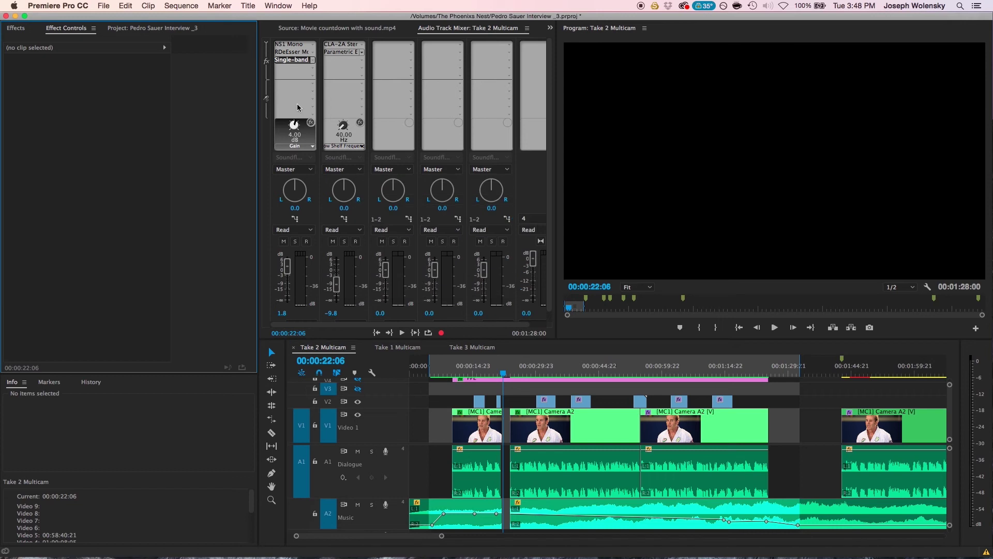
pyautogui.click(312, 68)
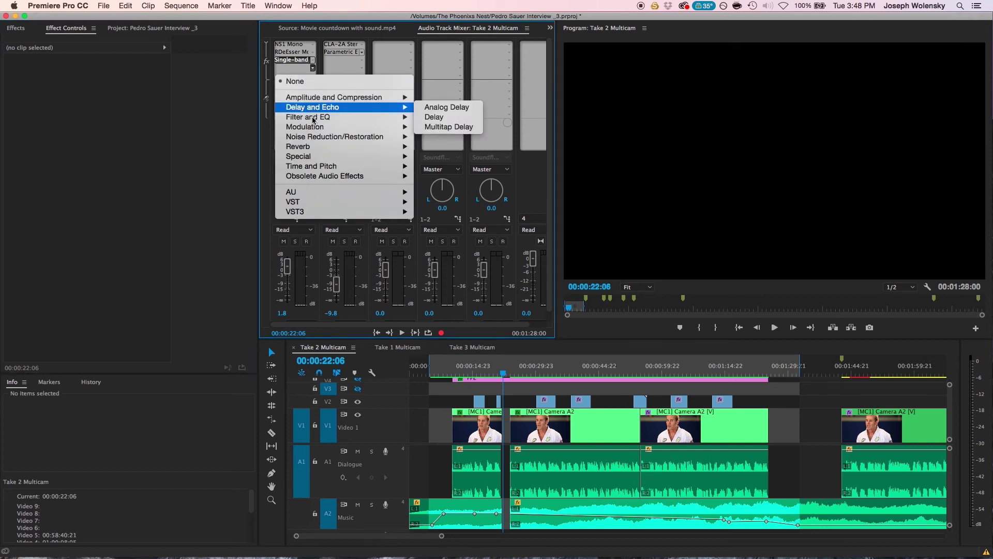
pyautogui.moveTo(331, 117)
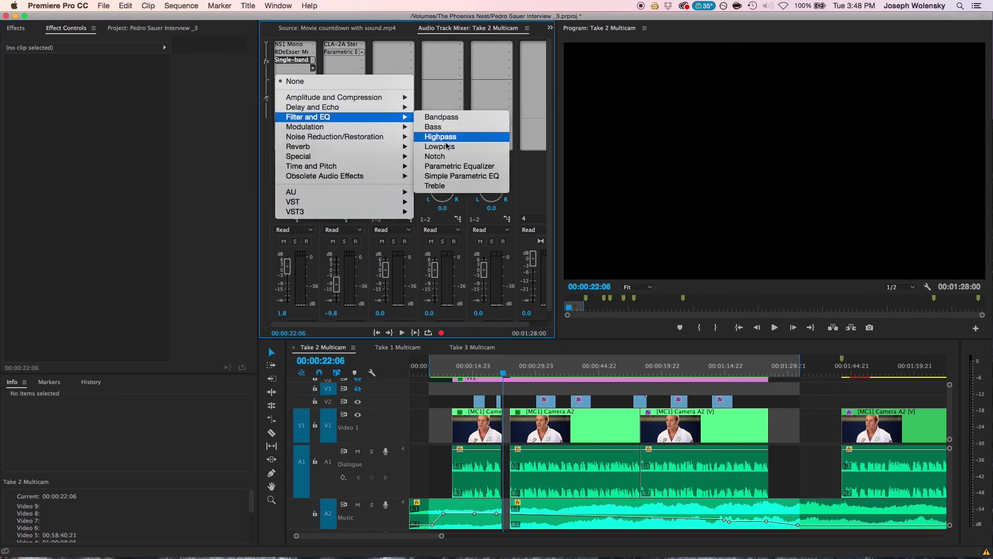
pyautogui.click(450, 166)
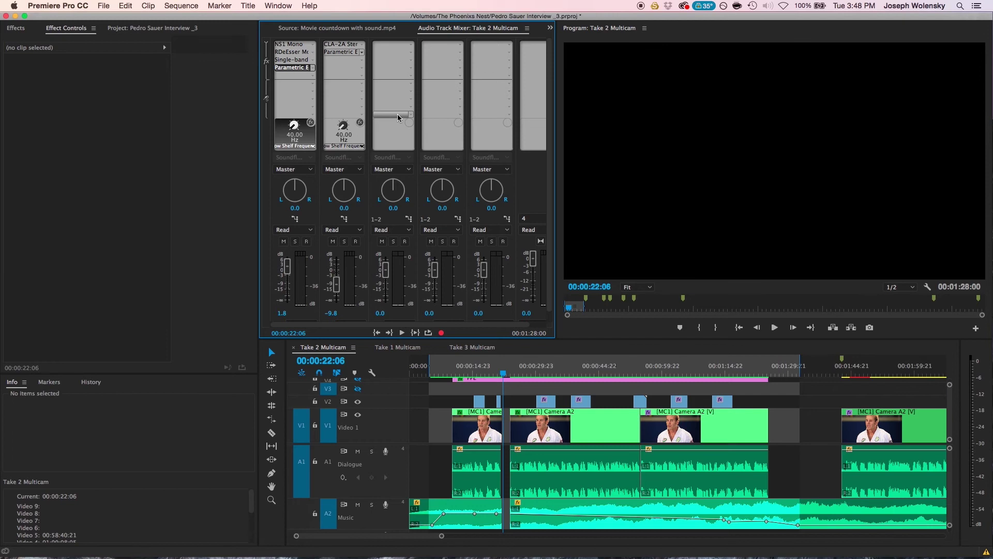
pyautogui.rightClick(308, 68)
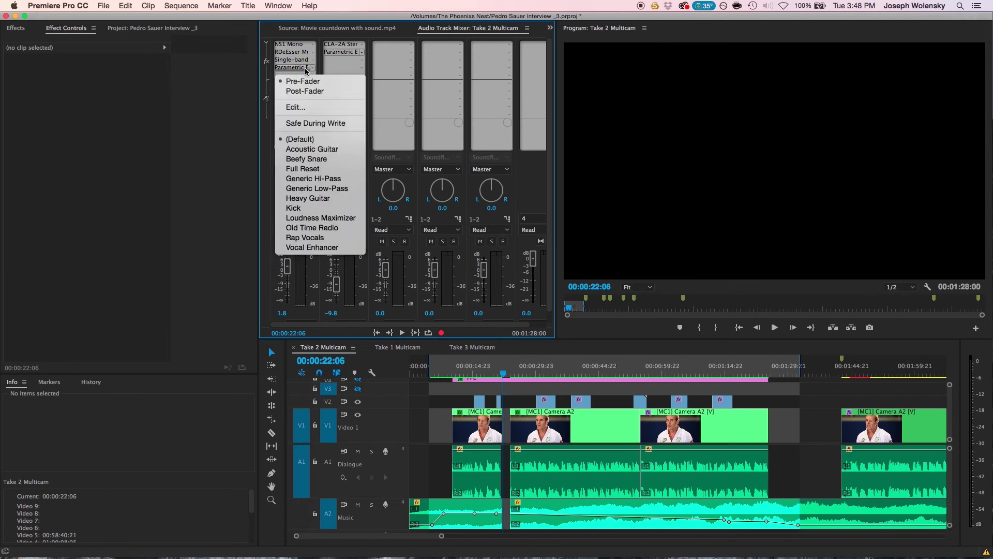
pyautogui.click(310, 107)
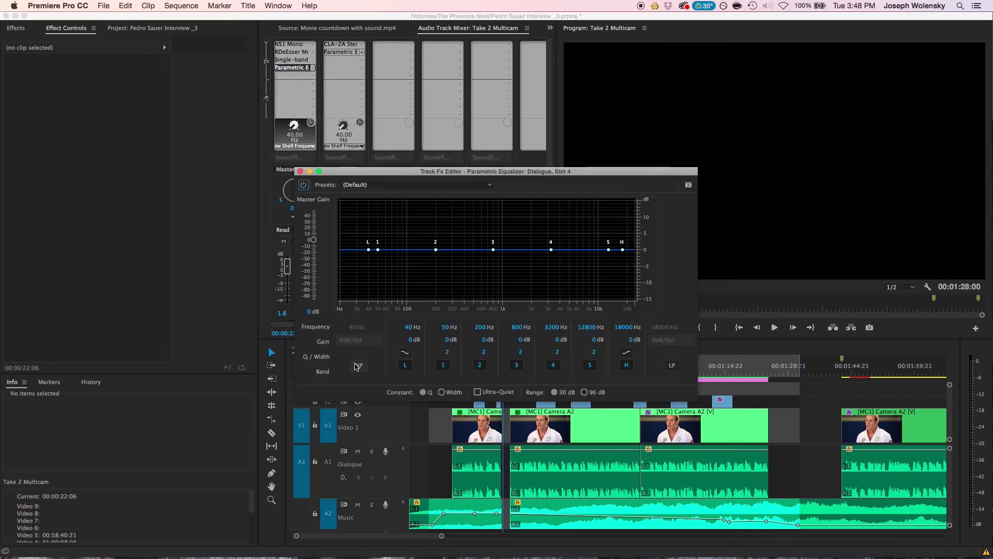
# Step: Enable the equalizer's high-pass filter at 100 Hz
pyautogui.click(357, 367)
pyautogui.click(353, 328)
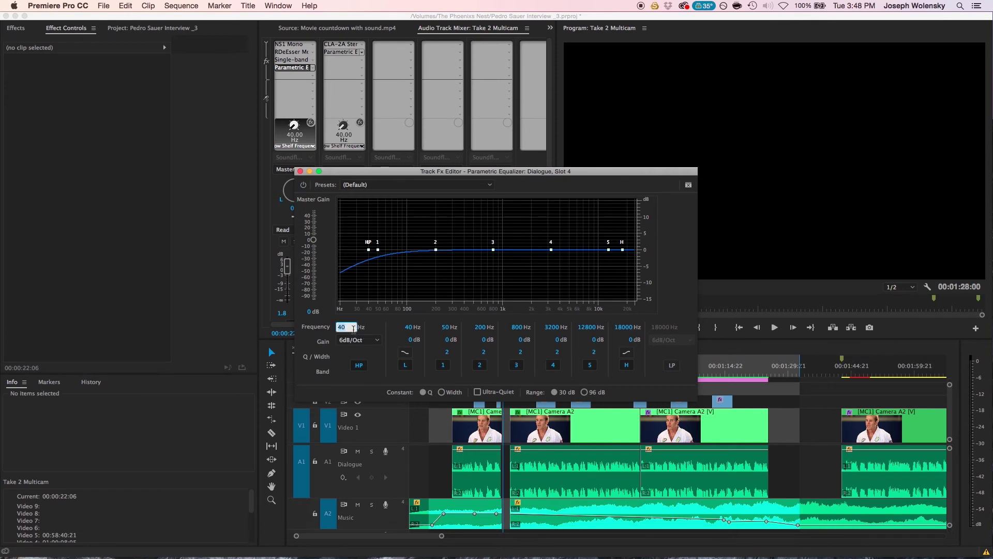
pyautogui.write('100')
pyautogui.press('Return')
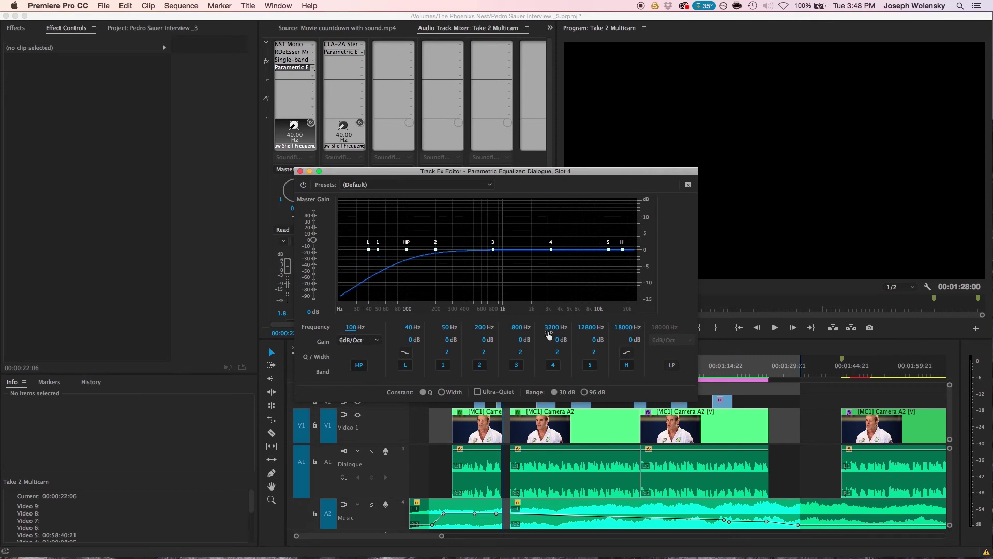
# Step: Move band 4's frequency to 5000 Hz and return the playhead to the clip start
pyautogui.moveTo(551, 331); pyautogui.dragTo(562, 333)
pyautogui.click(552, 328)
pyautogui.write('5000')
pyautogui.press('Return')
pyautogui.moveTo(522, 174); pyautogui.dragTo(376, 142)
pyautogui.click(454, 369)
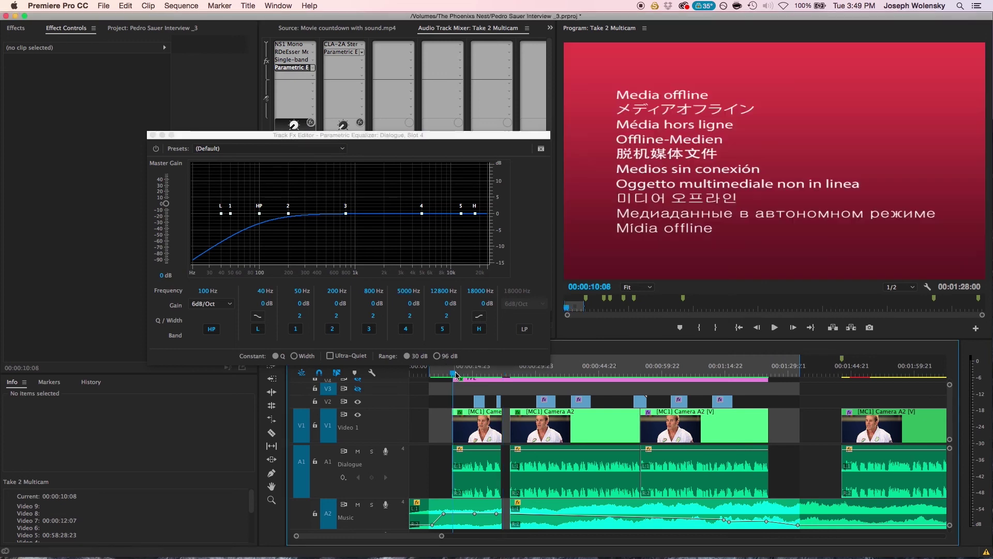
# Step: While the interview plays, raise band 4 at 5000 Hz to a 1.9 dB boost
pyautogui.press('space')
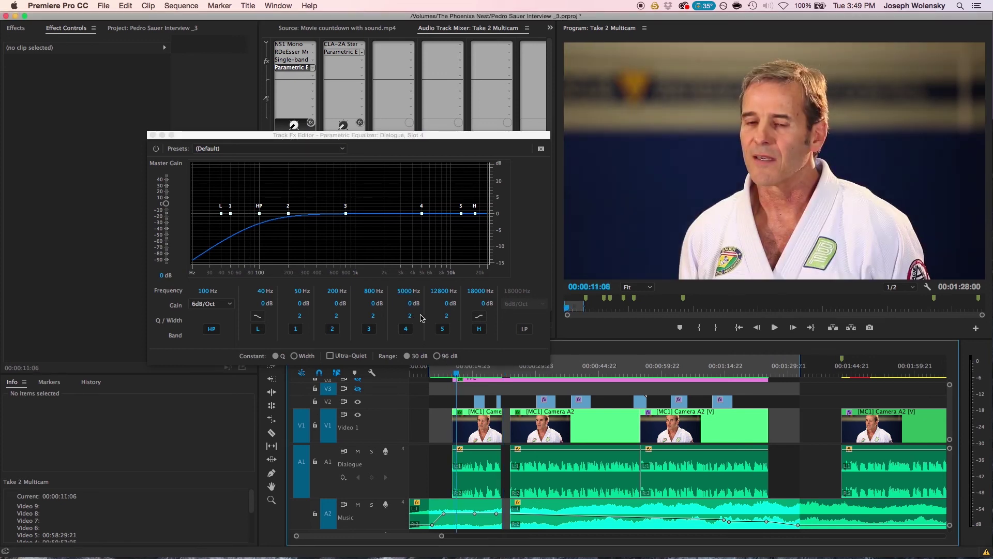
pyautogui.moveTo(413, 304); pyautogui.dragTo(423, 309)
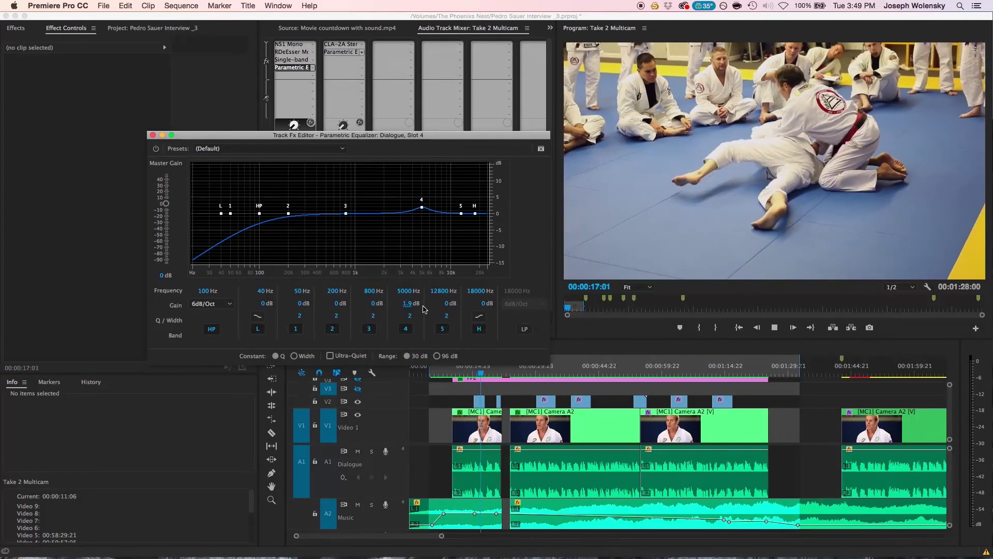
pyautogui.press('space')
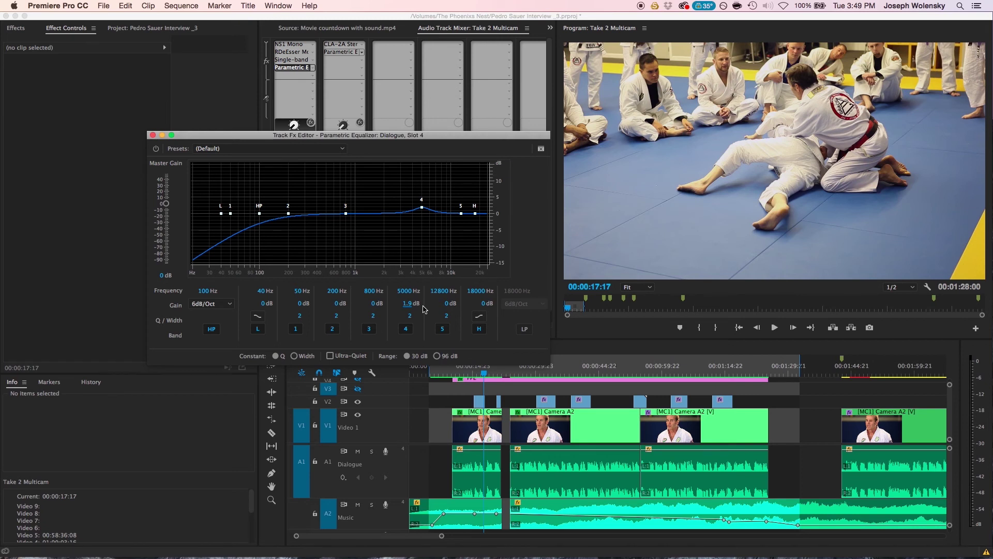
# Step: Set the 200 Hz band's gain to 1 dB and play from about 15 seconds
pyautogui.click(332, 293)
pyautogui.moveTo(339, 305); pyautogui.dragTo(345, 309)
pyautogui.click(334, 304)
pyautogui.write('1')
pyautogui.press('Return')
pyautogui.click(477, 373)
pyautogui.press('space')
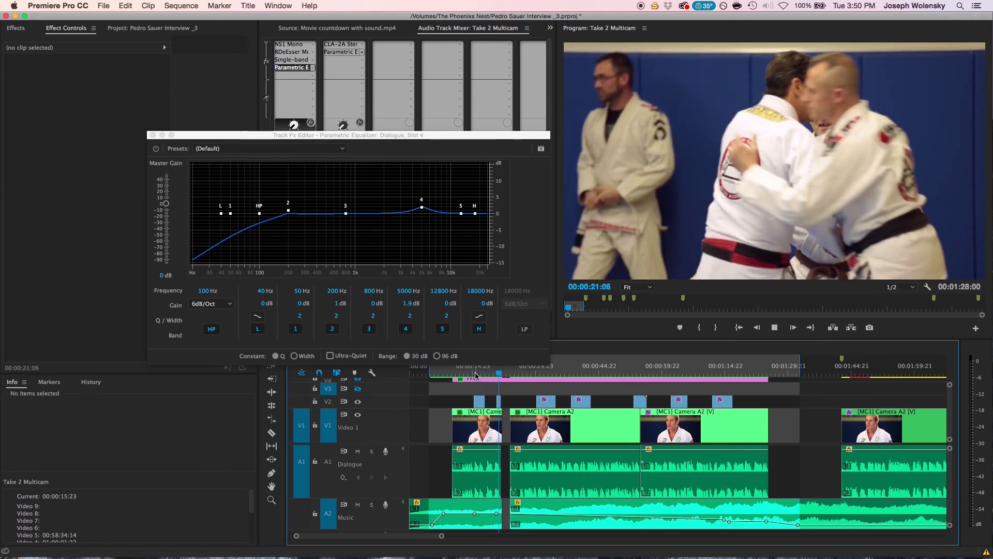
# Step: Change the top band from 18000 Hz to 15000 Hz with 3 dB gain, audition, and close the EQ
pyautogui.click(476, 291)
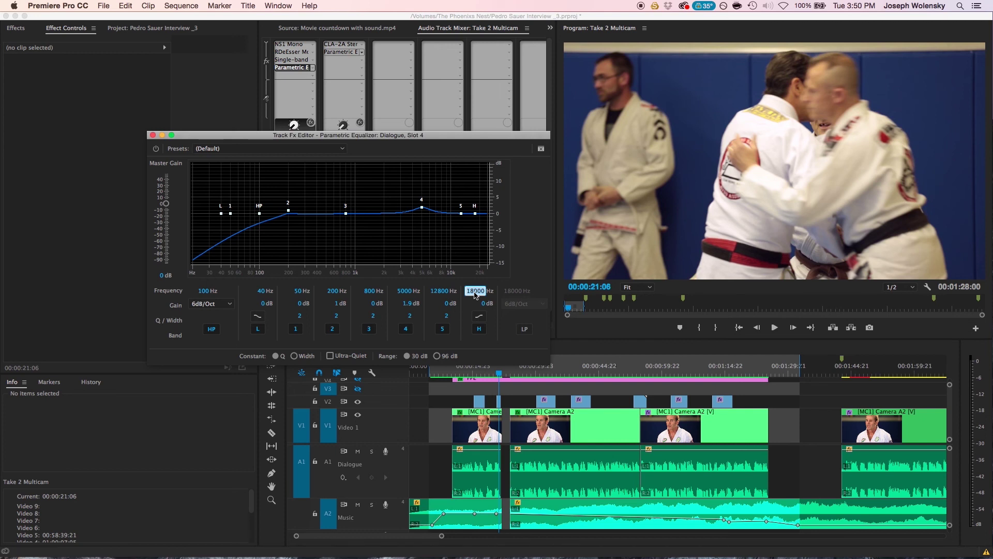
pyautogui.write('15000')
pyautogui.click(484, 304)
pyautogui.write('3')
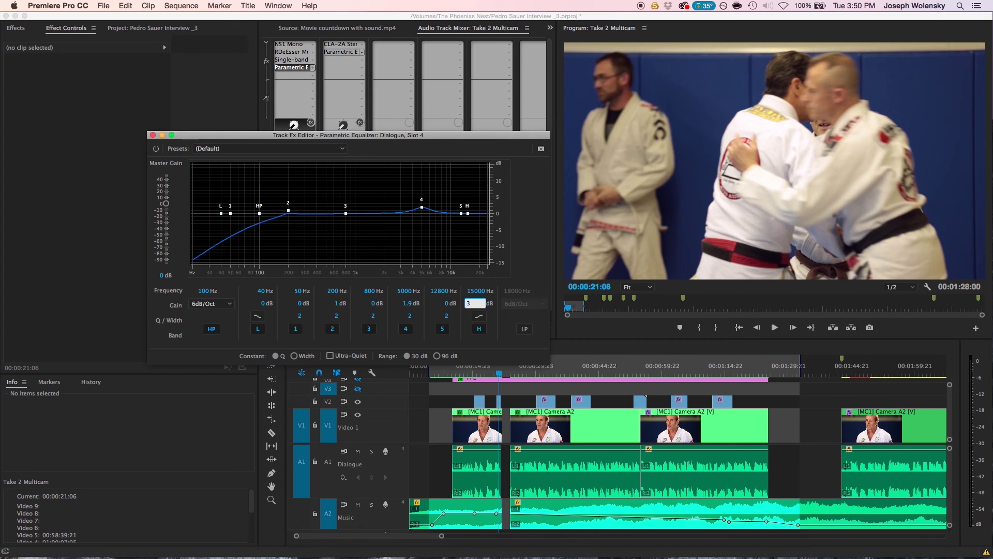
pyautogui.press('Return')
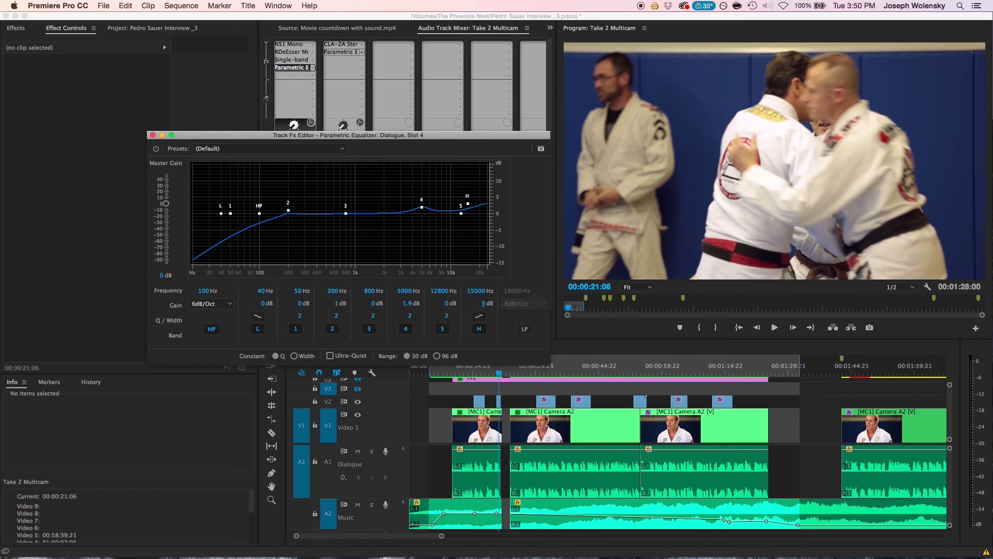
pyautogui.click(462, 372)
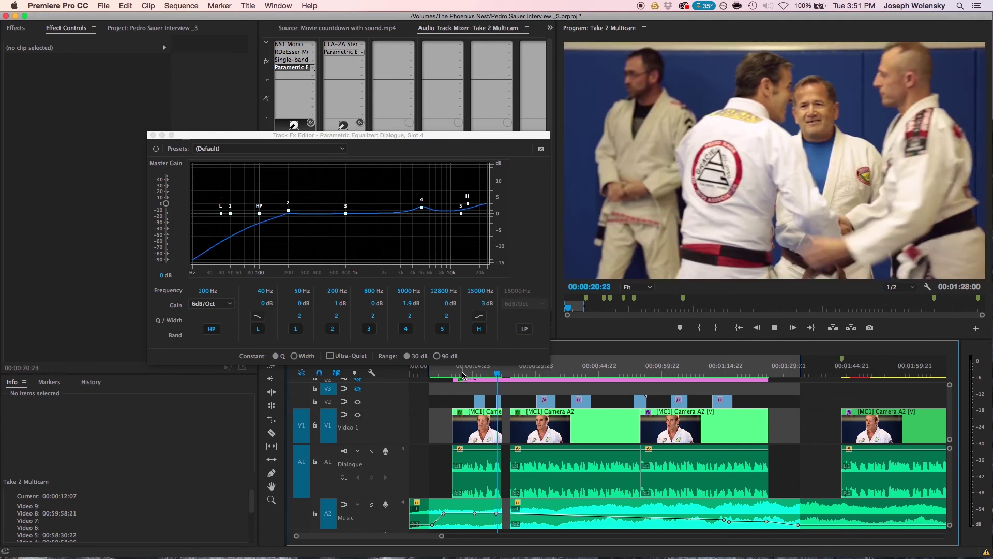
pyautogui.press('space')
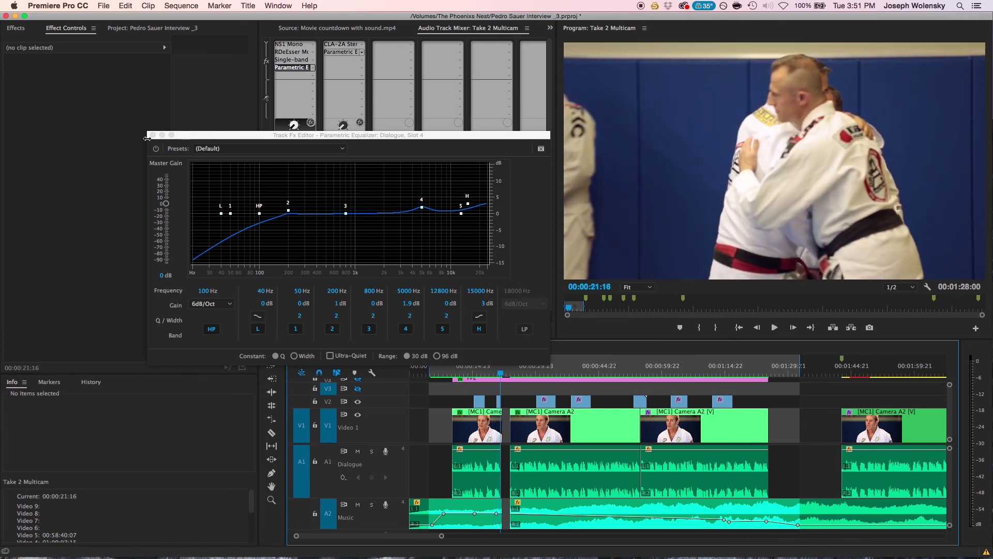
pyautogui.click(152, 135)
# Step: Raise the Dialogue fader from 1.8 to 3.6 dB and play from about 10 seconds
pyautogui.click(453, 370)
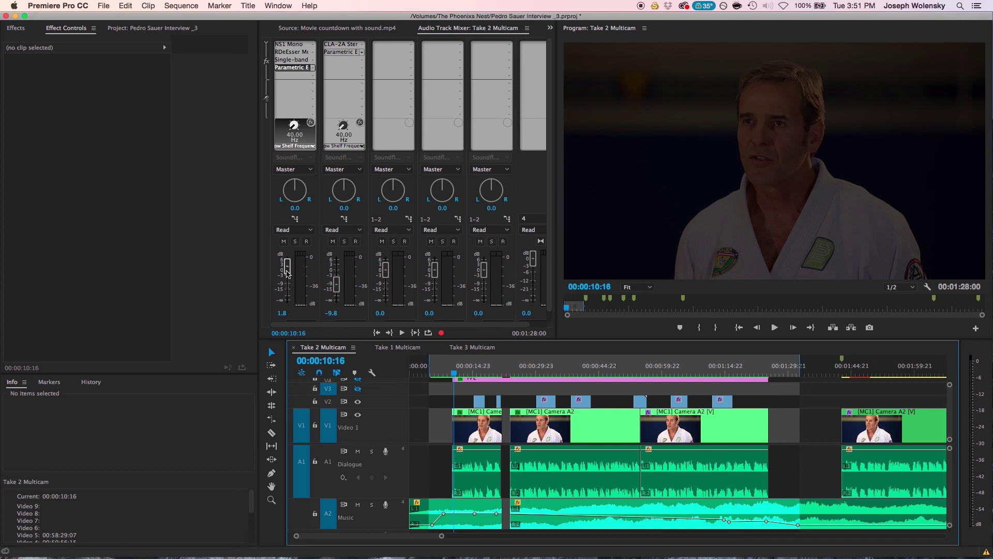
pyautogui.moveTo(288, 274); pyautogui.dragTo(287, 270)
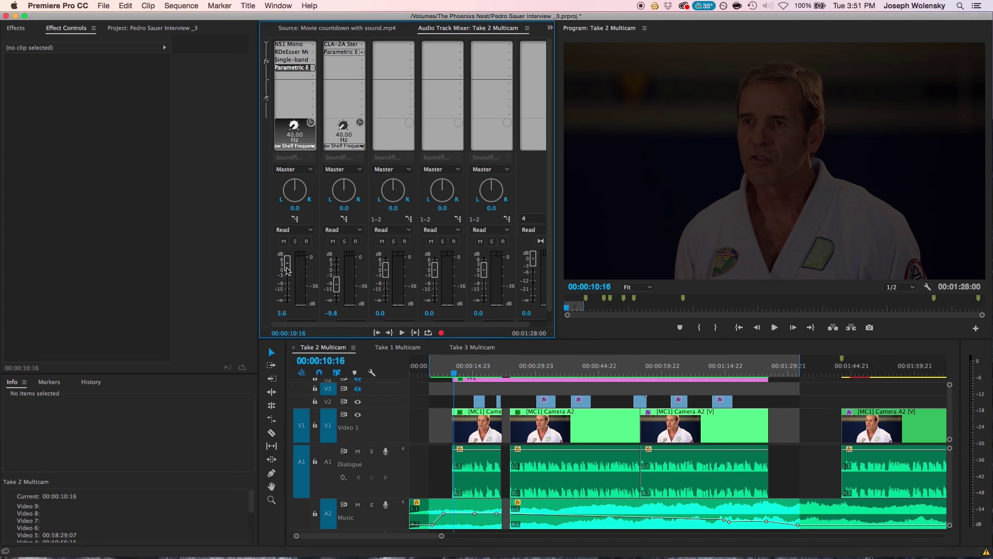
pyautogui.press('space')
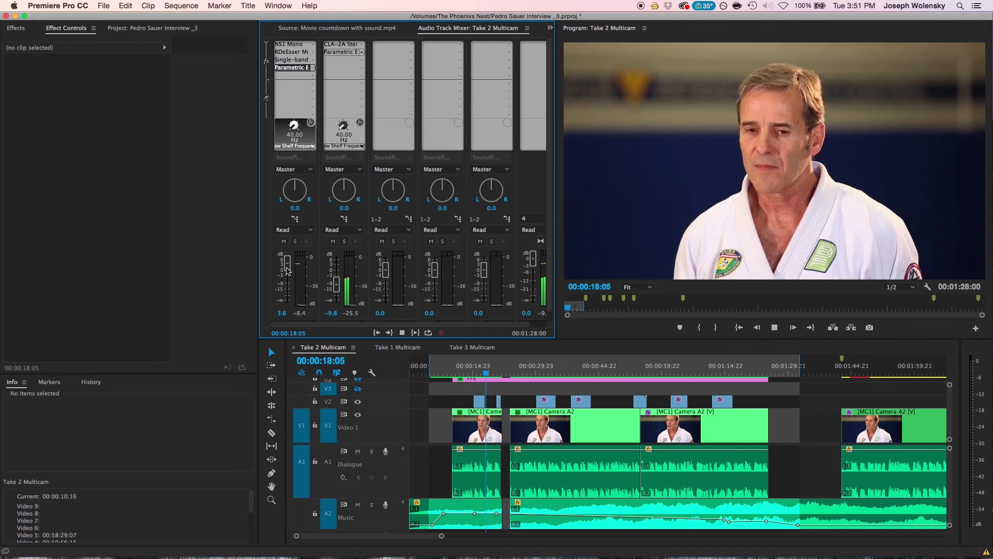
pyautogui.press('space')
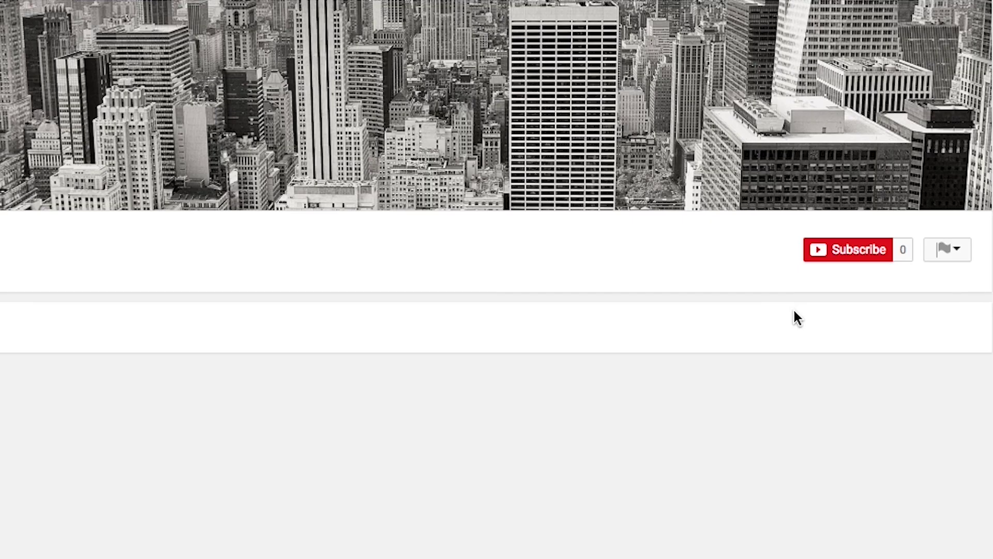
# Step: Subscribe to the YouTube channel with the red Subscribe button
pyautogui.click(830, 255)
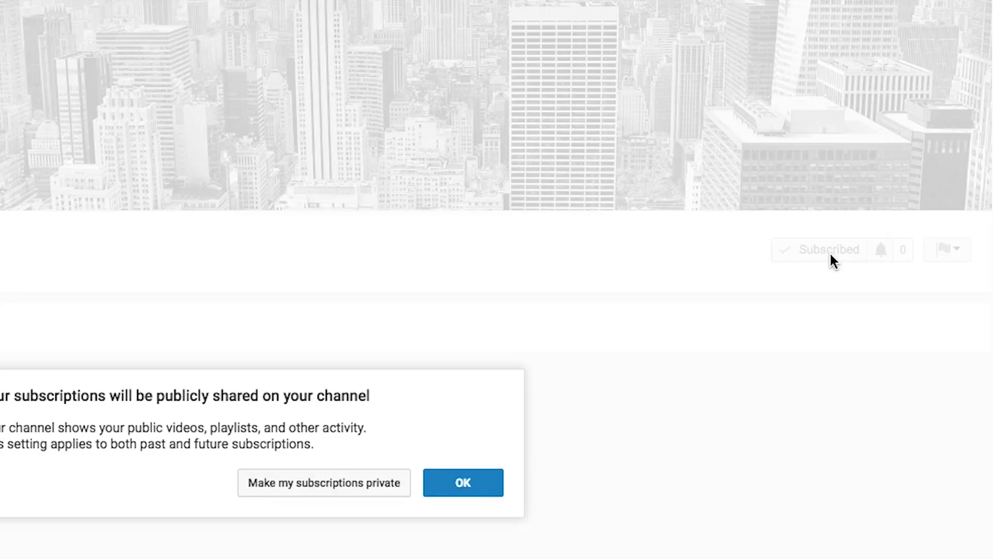